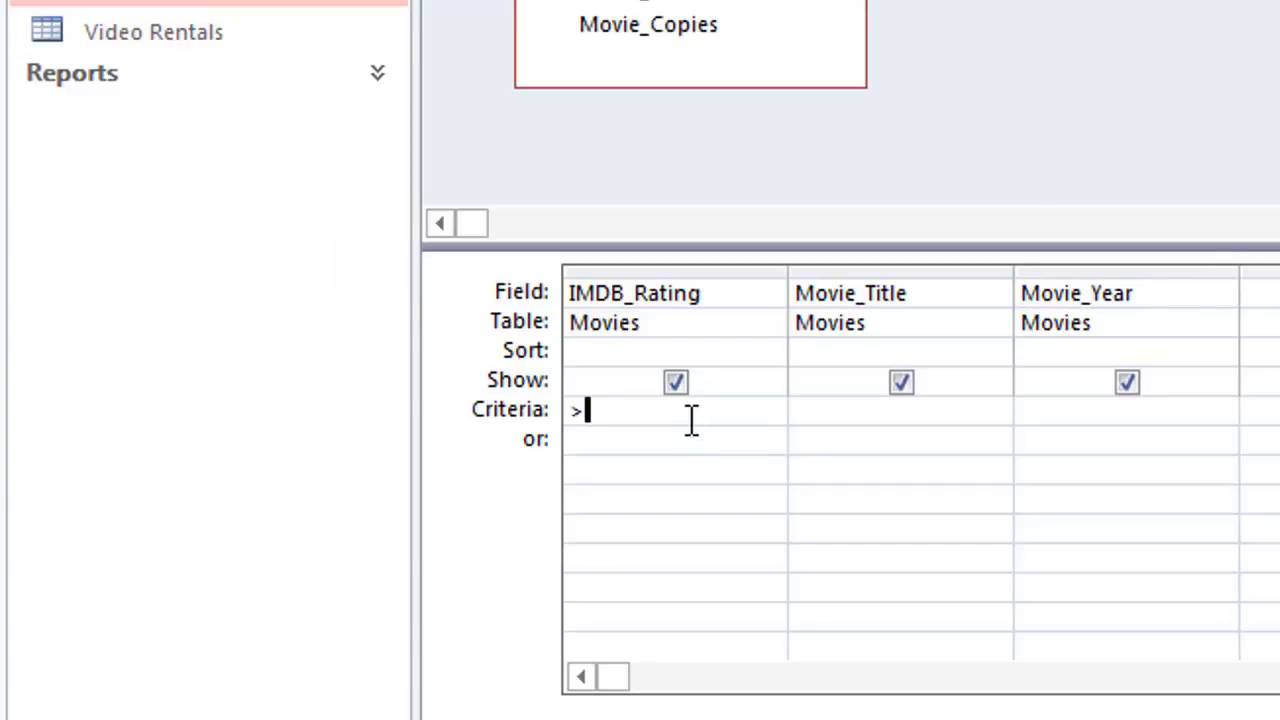
- Enter the values 8.3 and 20 into the worksheet
{"action": "type", "text": "8.3"}
{"action": "left_click", "coordinate": [1080, 410]}
{"action": "type", "text": "20"}
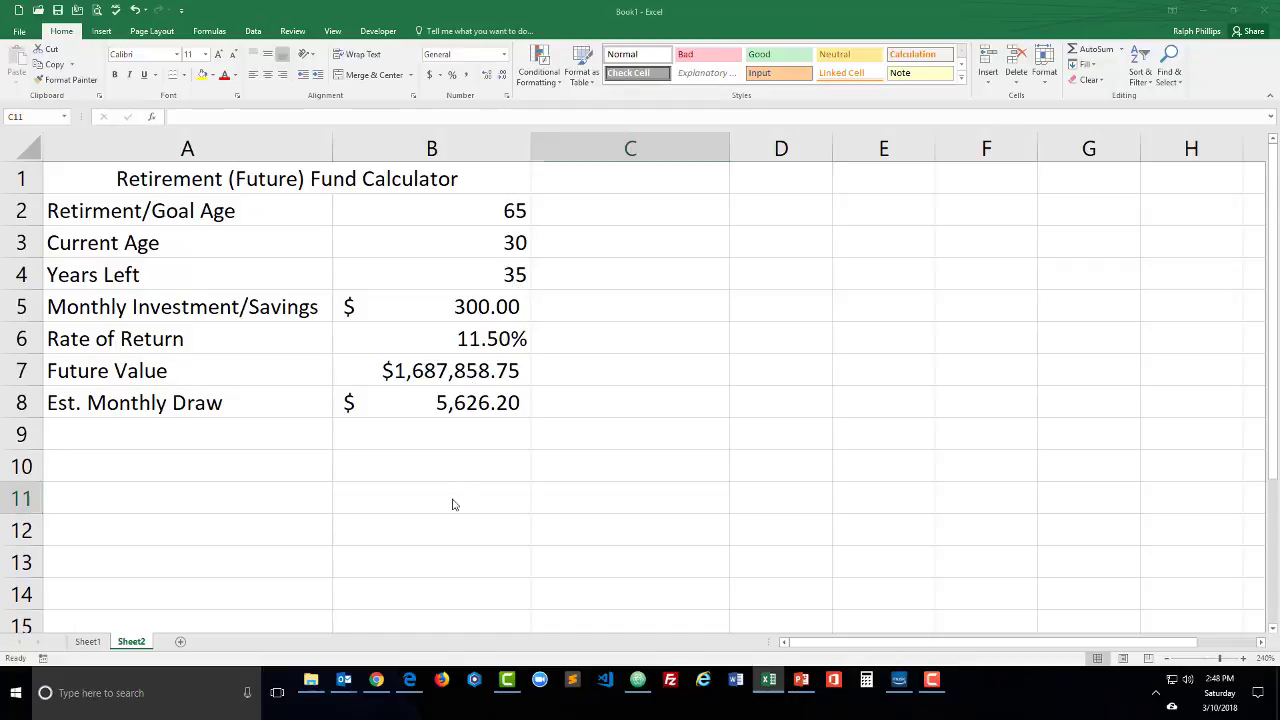
- Review inputs B2–B6, including the 11.50% return, and the B7 future value and B8 monthly draw formulas
{"action": "left_click", "coordinate": [491, 208]}
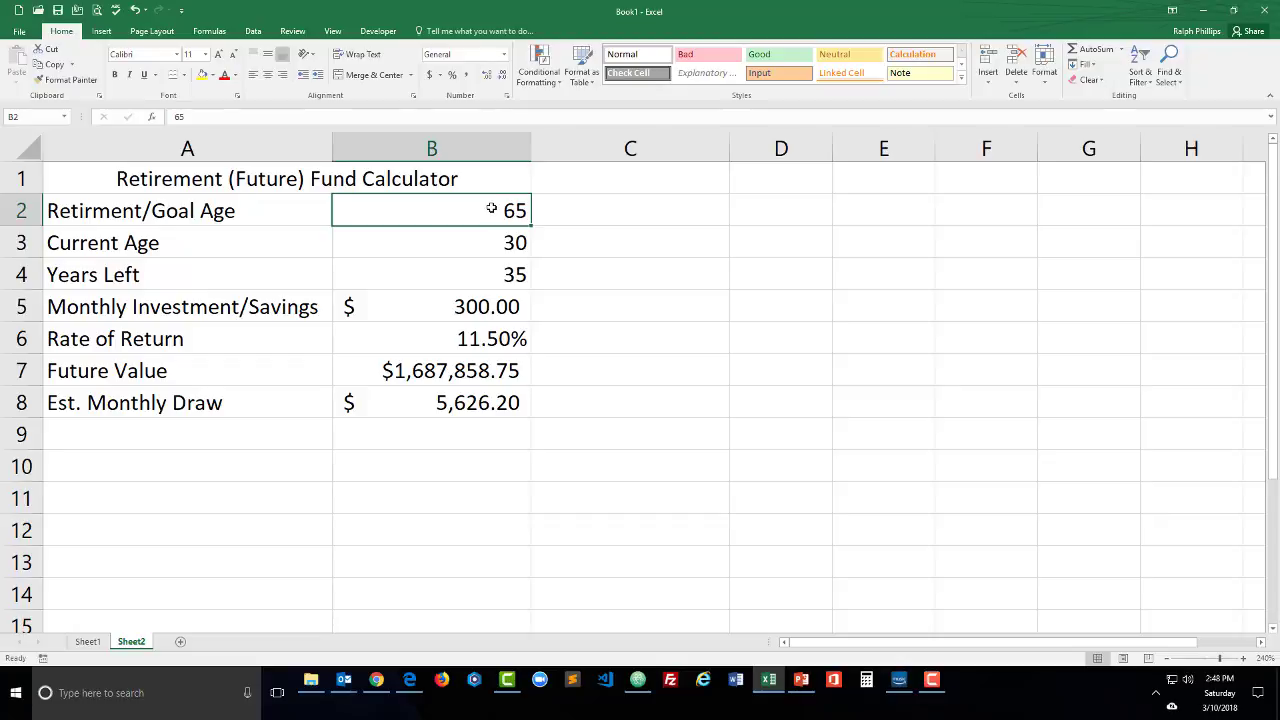
{"action": "left_click", "coordinate": [495, 243]}
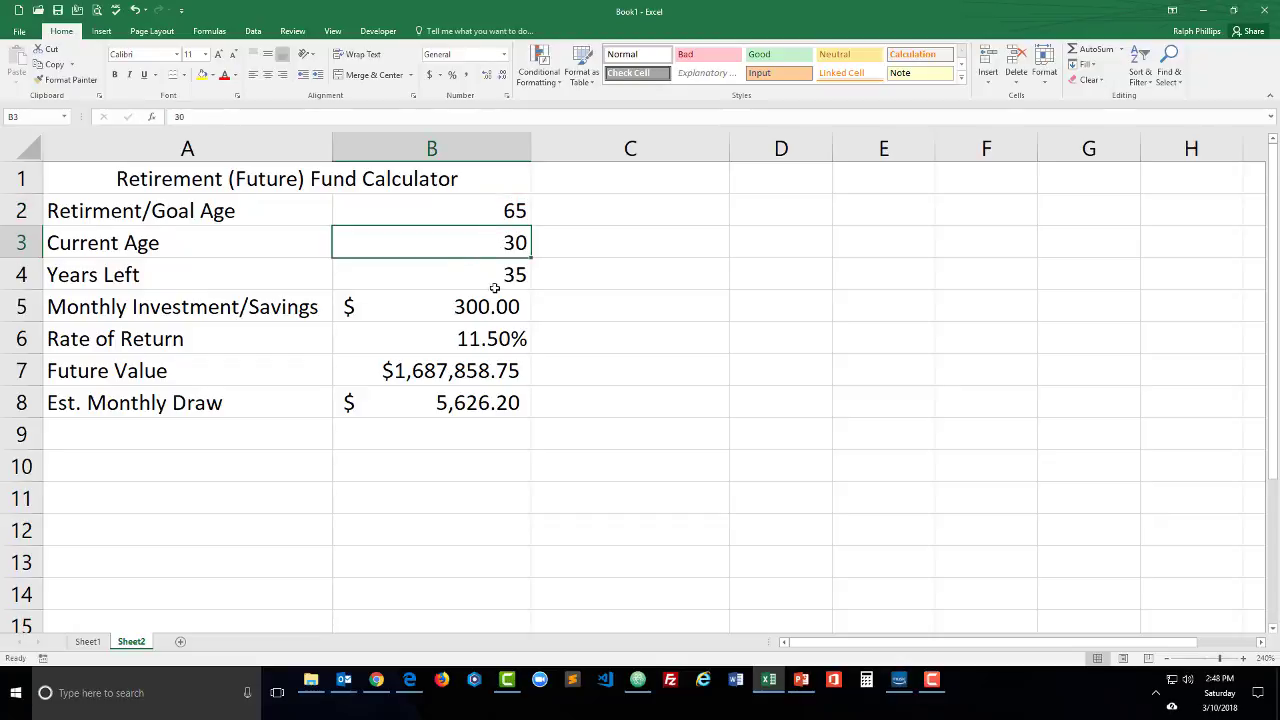
{"action": "left_click", "coordinate": [494, 288]}
{"action": "left_click", "coordinate": [487, 311]}
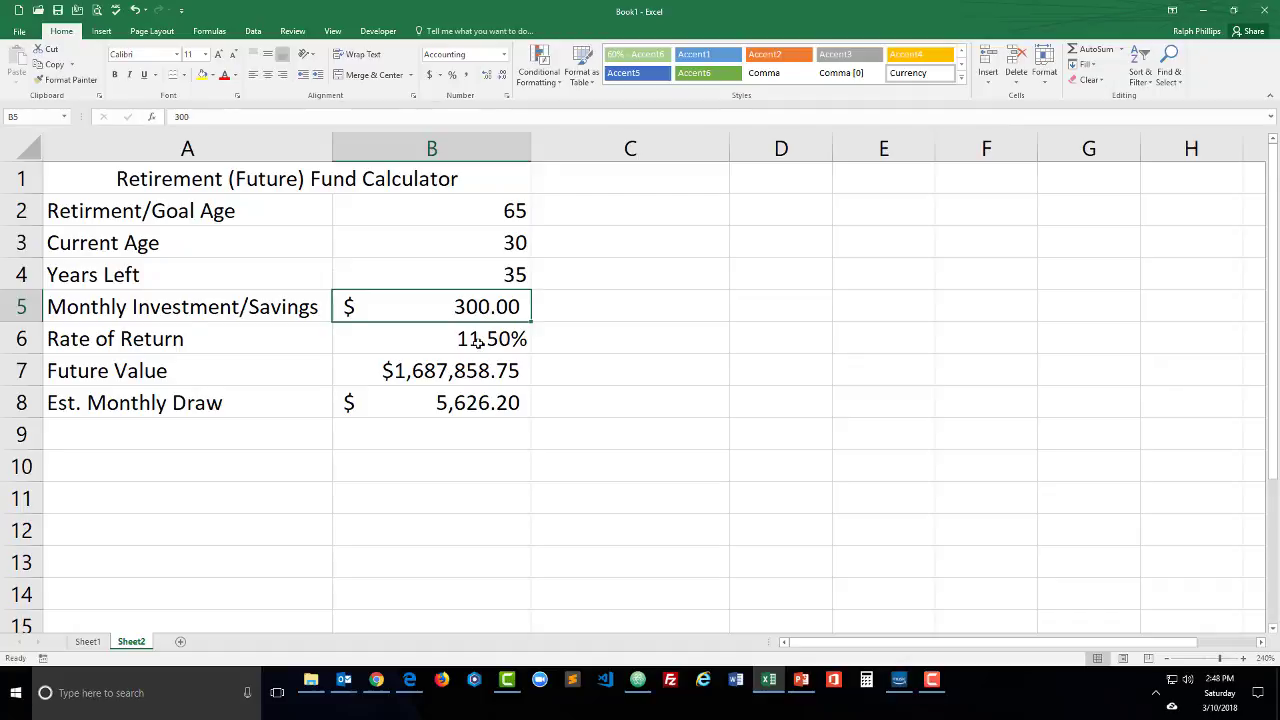
{"action": "left_click", "coordinate": [478, 342]}
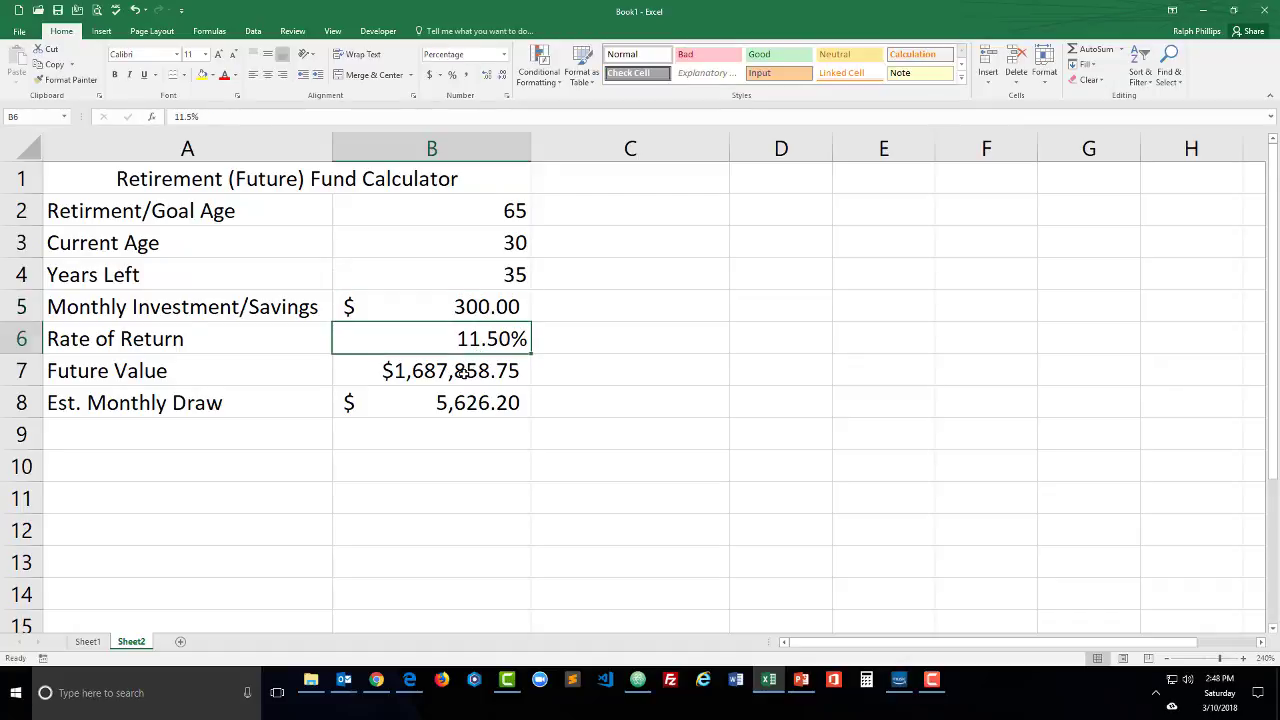
{"action": "left_click", "coordinate": [462, 372]}
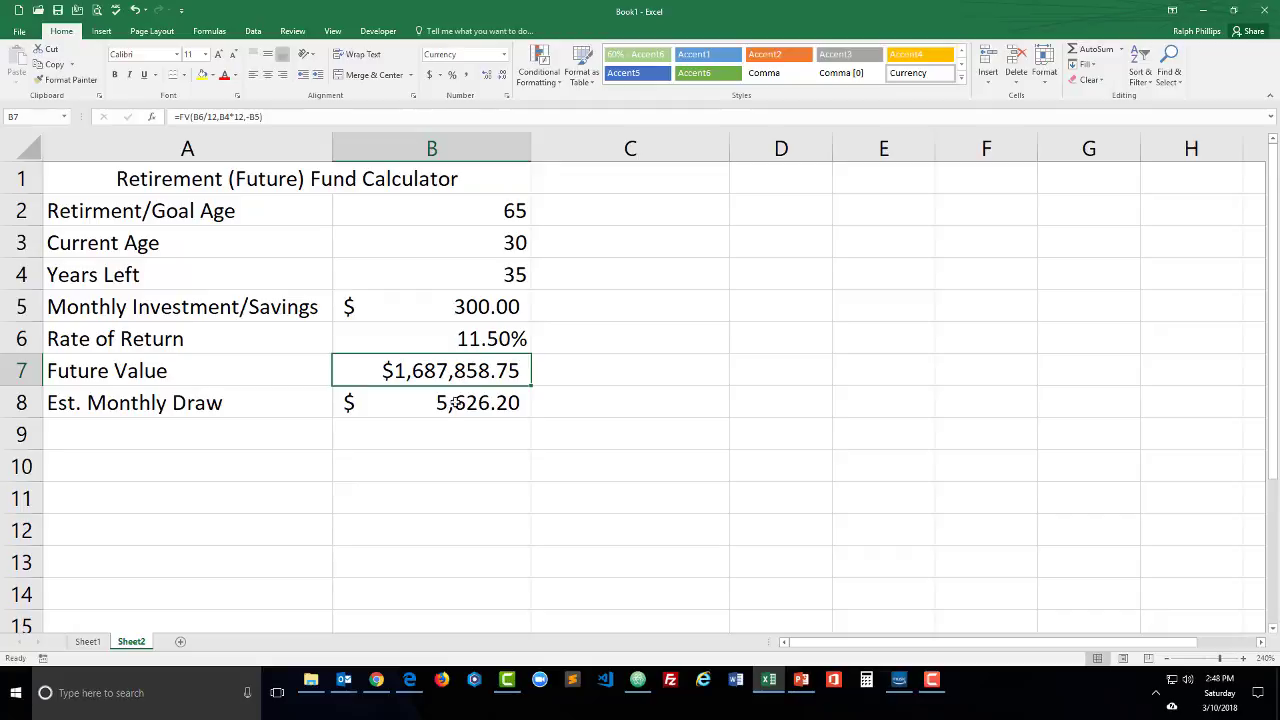
{"action": "left_click", "coordinate": [452, 410]}
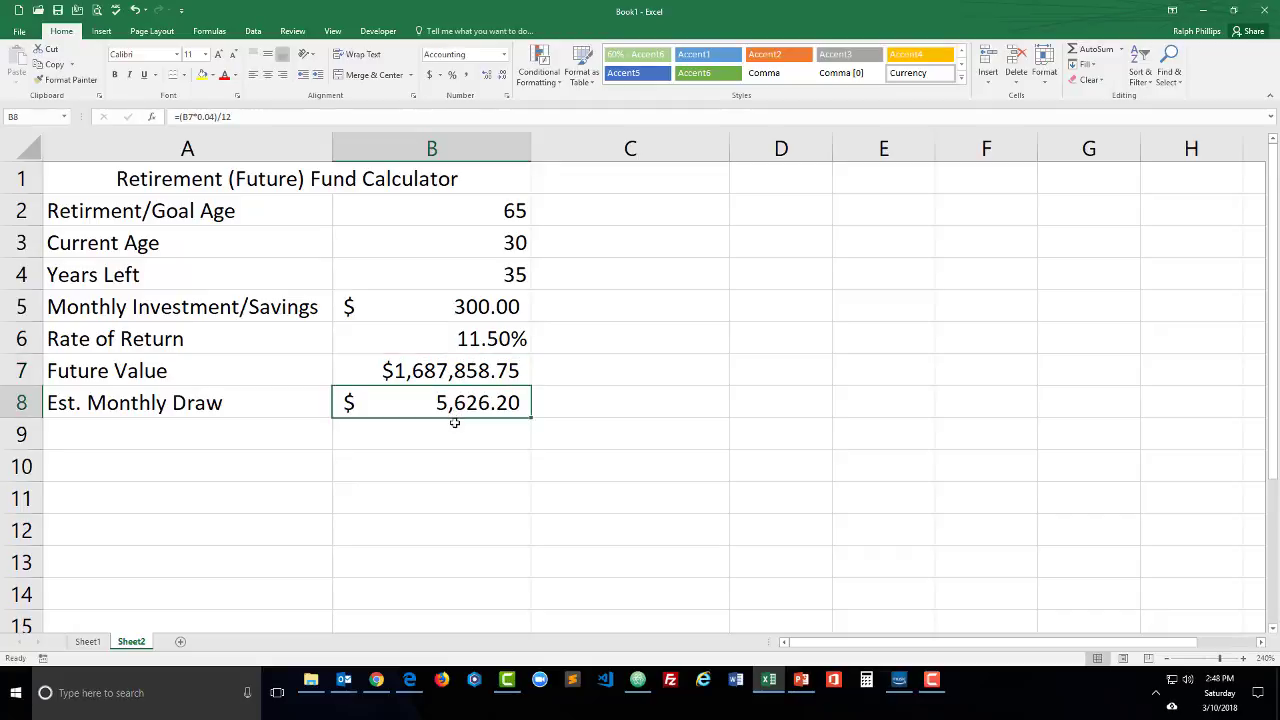
{"action": "left_click", "coordinate": [629, 271]}
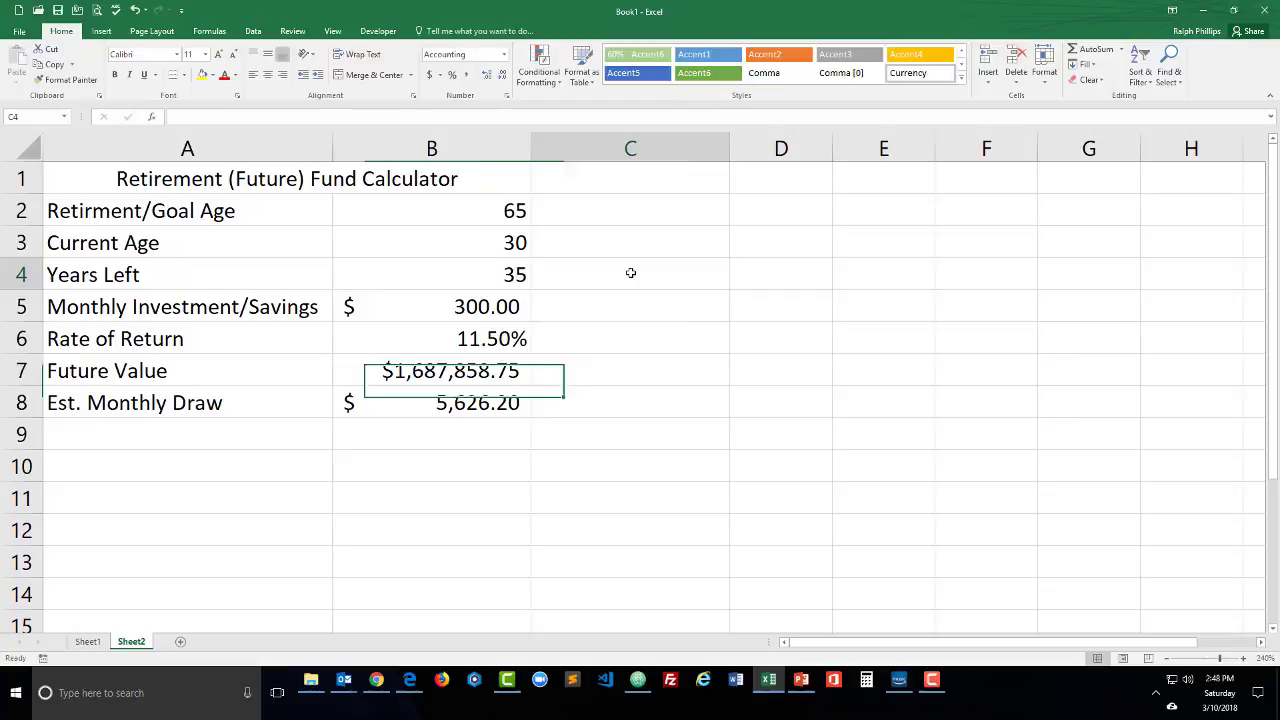
- Copy the calculator values B2:B8 into C2:C8
{"action": "left_click_drag", "start_coordinate": [491, 209], "coordinate": [493, 398]}
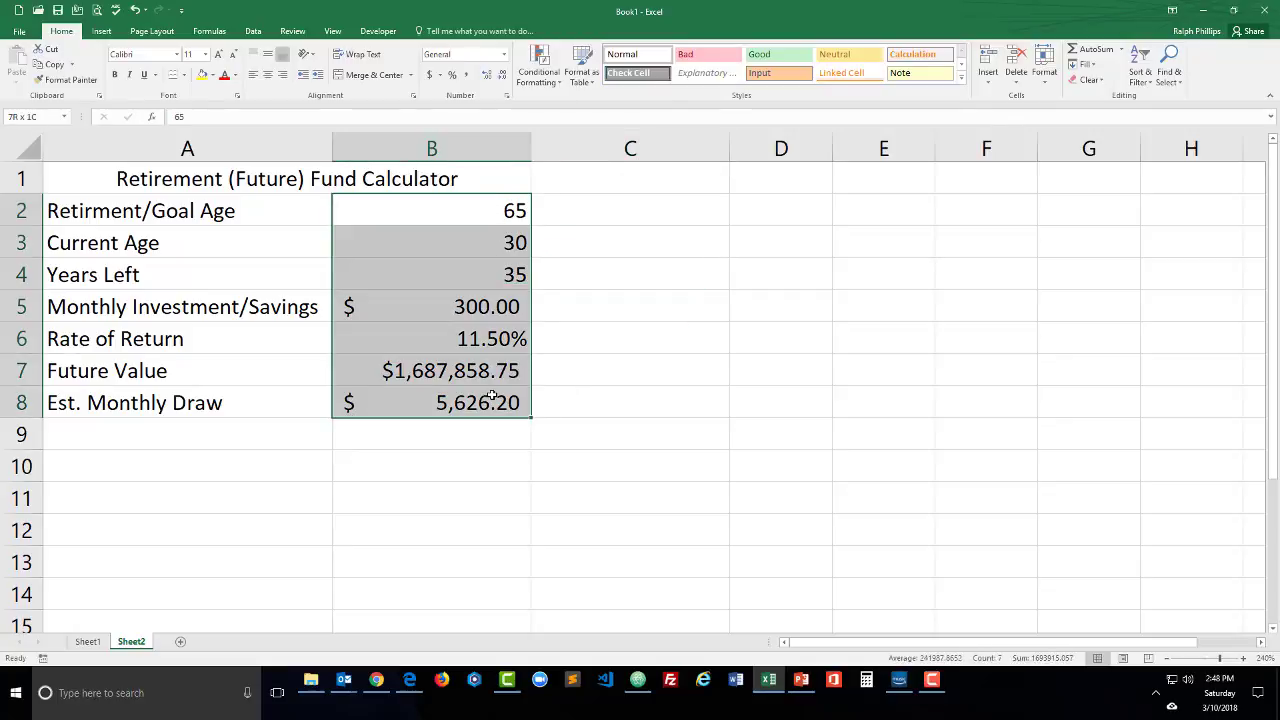
{"action": "key", "text": "ctrl+c"}
{"action": "left_click_drag", "start_coordinate": [589, 217], "coordinate": [583, 400]}
{"action": "key", "text": "Return"}
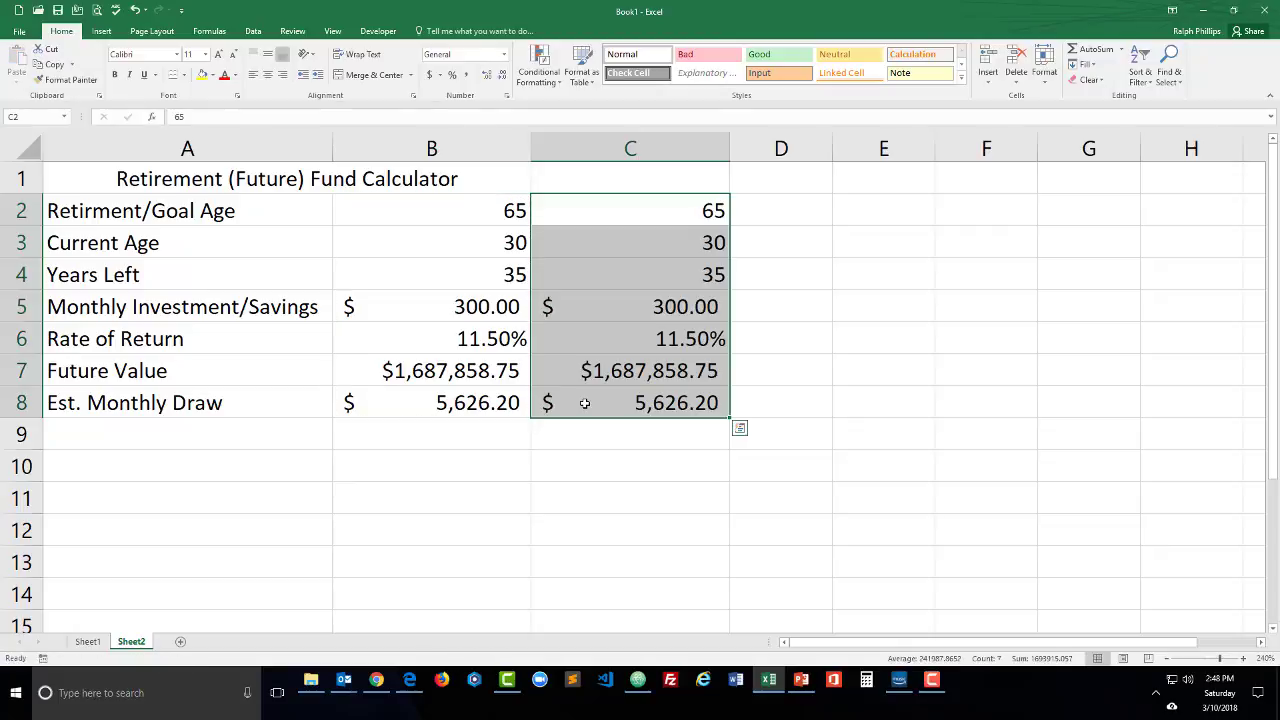
{"action": "left_click", "coordinate": [580, 493]}
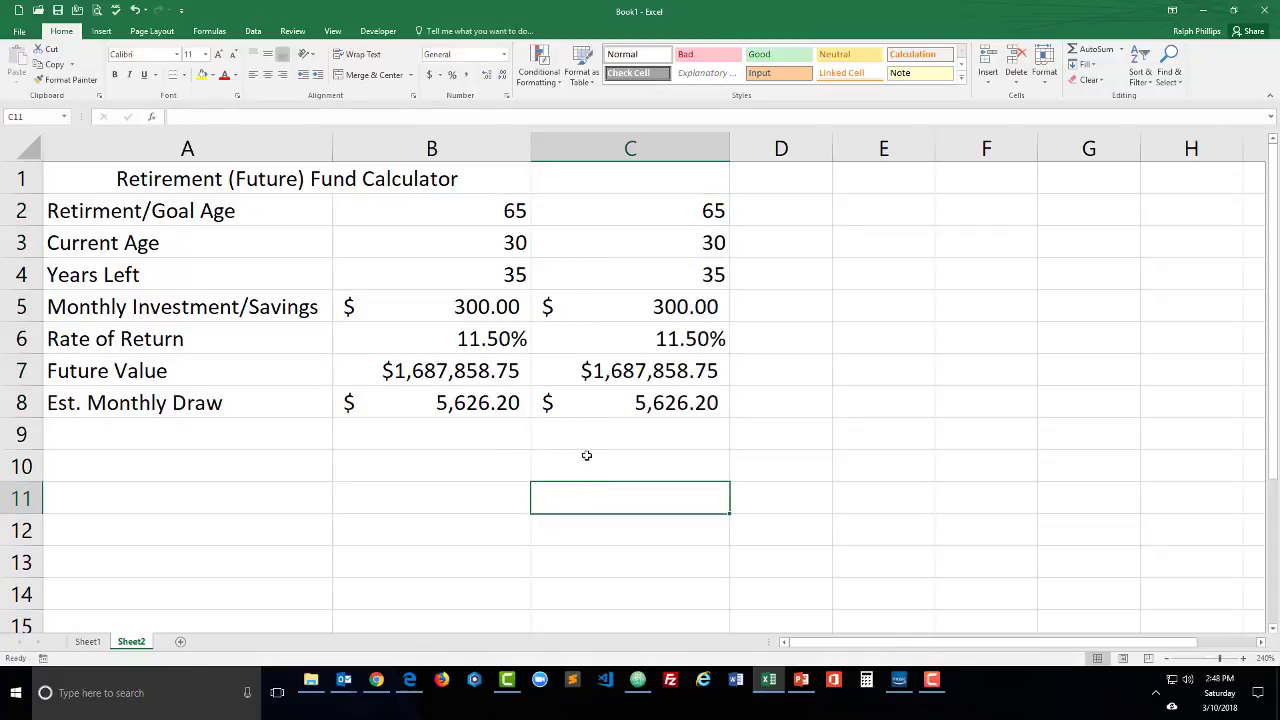
- Set the current age in C3 to 44, then check the C7 and C8 formulas
{"action": "left_click", "coordinate": [722, 247]}
{"action": "type", "text": "44"}
{"action": "key", "text": "Return"}
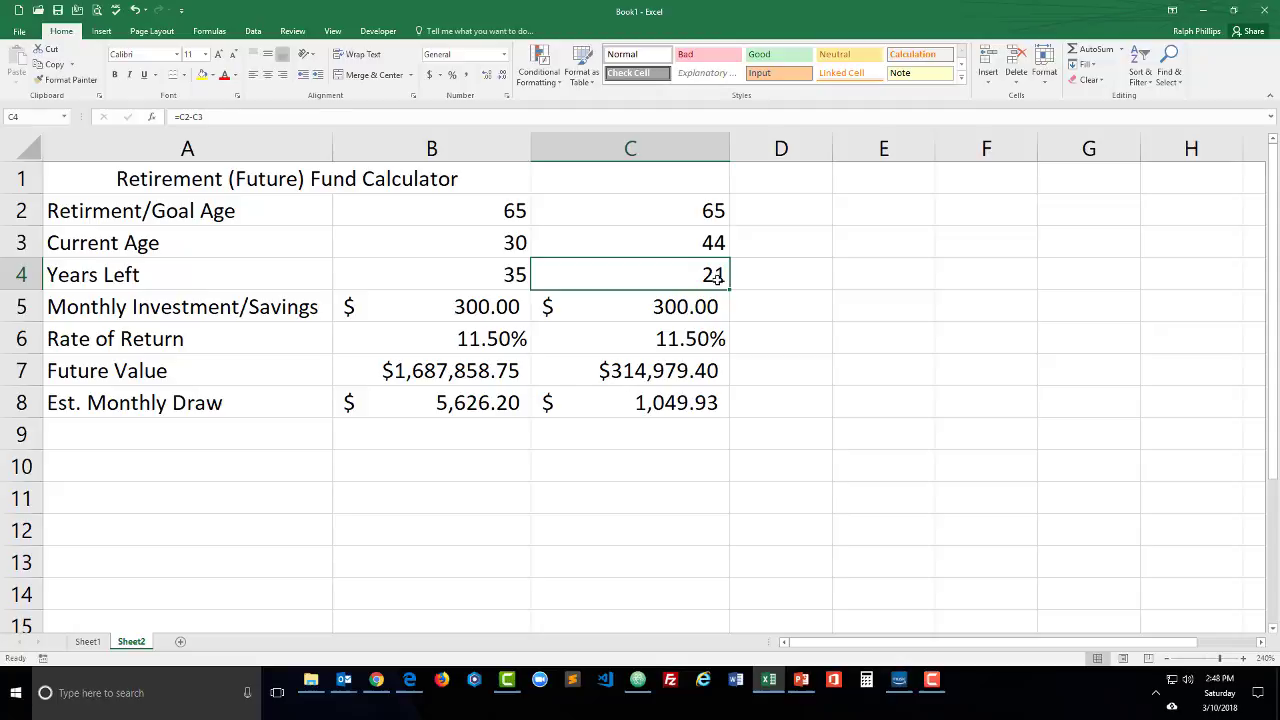
{"action": "left_click", "coordinate": [630, 376]}
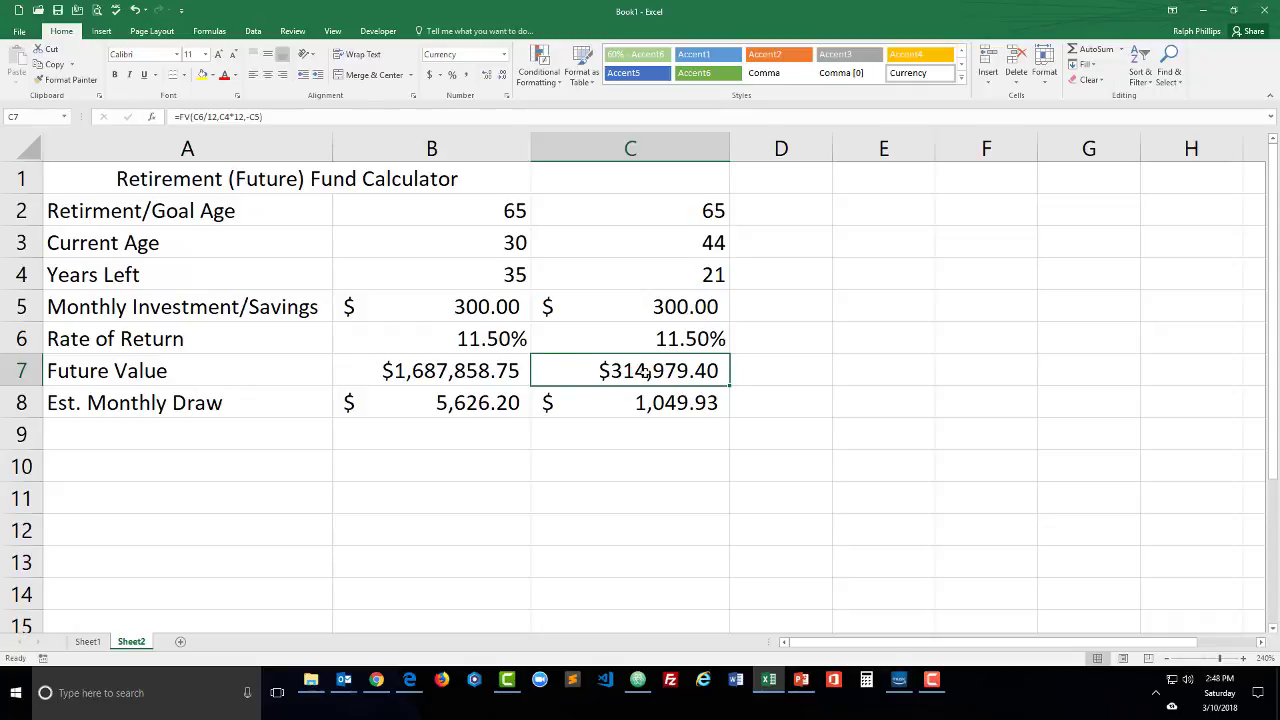
{"action": "left_click", "coordinate": [645, 408]}
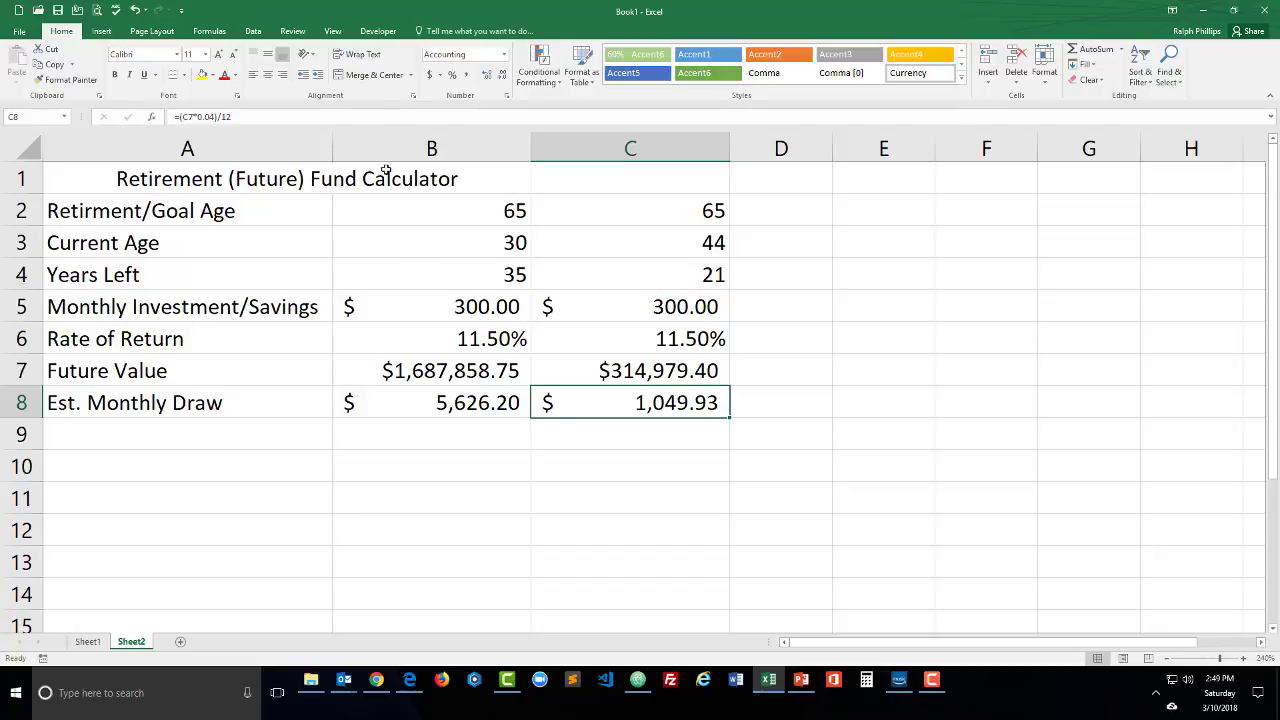
- Use Goal Seek to set future value C7 to 1300000 by changing monthly savings C5
{"action": "left_click", "coordinate": [256, 32]}
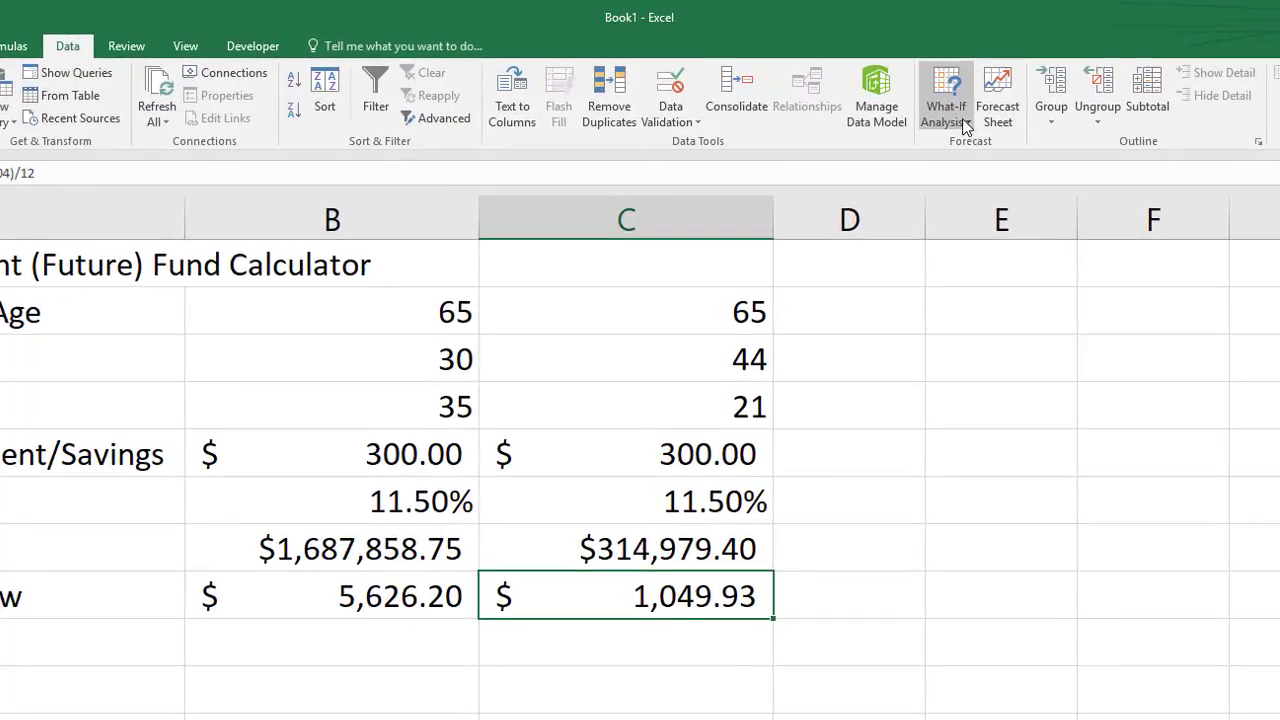
{"action": "left_click", "coordinate": [966, 122]}
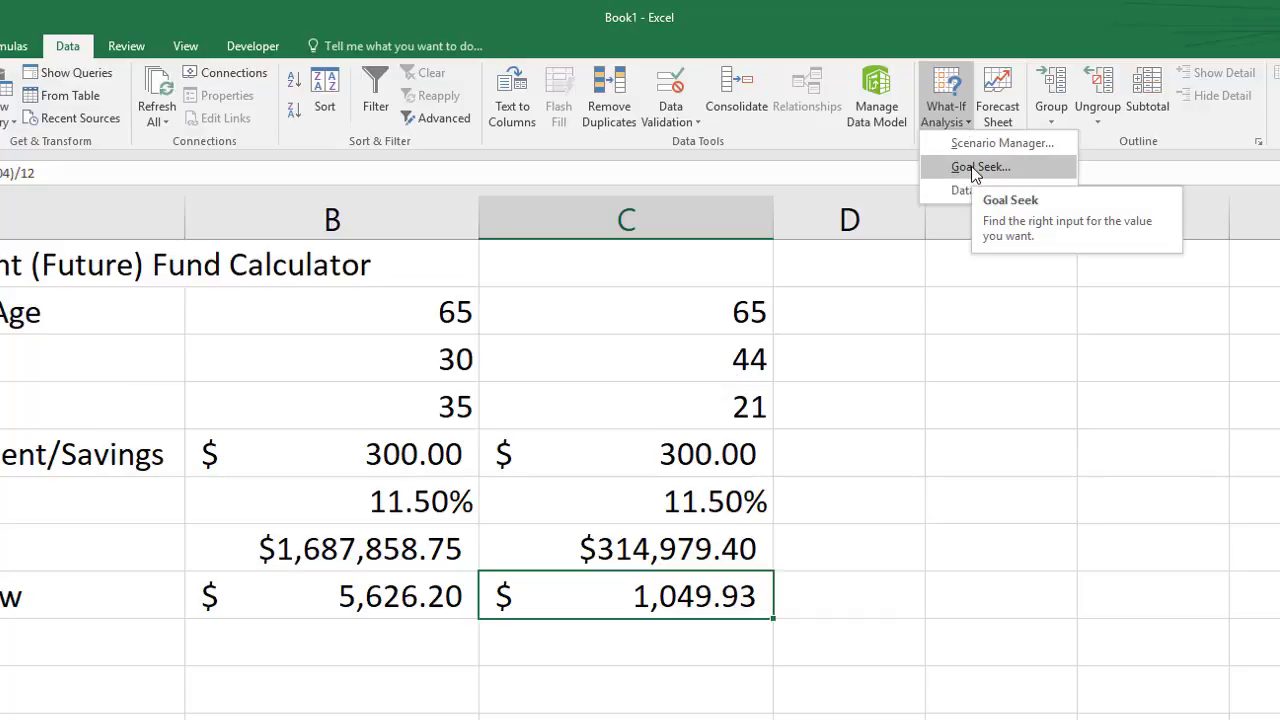
{"action": "left_click", "coordinate": [971, 166]}
{"action": "left_click_drag", "start_coordinate": [940, 325], "coordinate": [903, 399]}
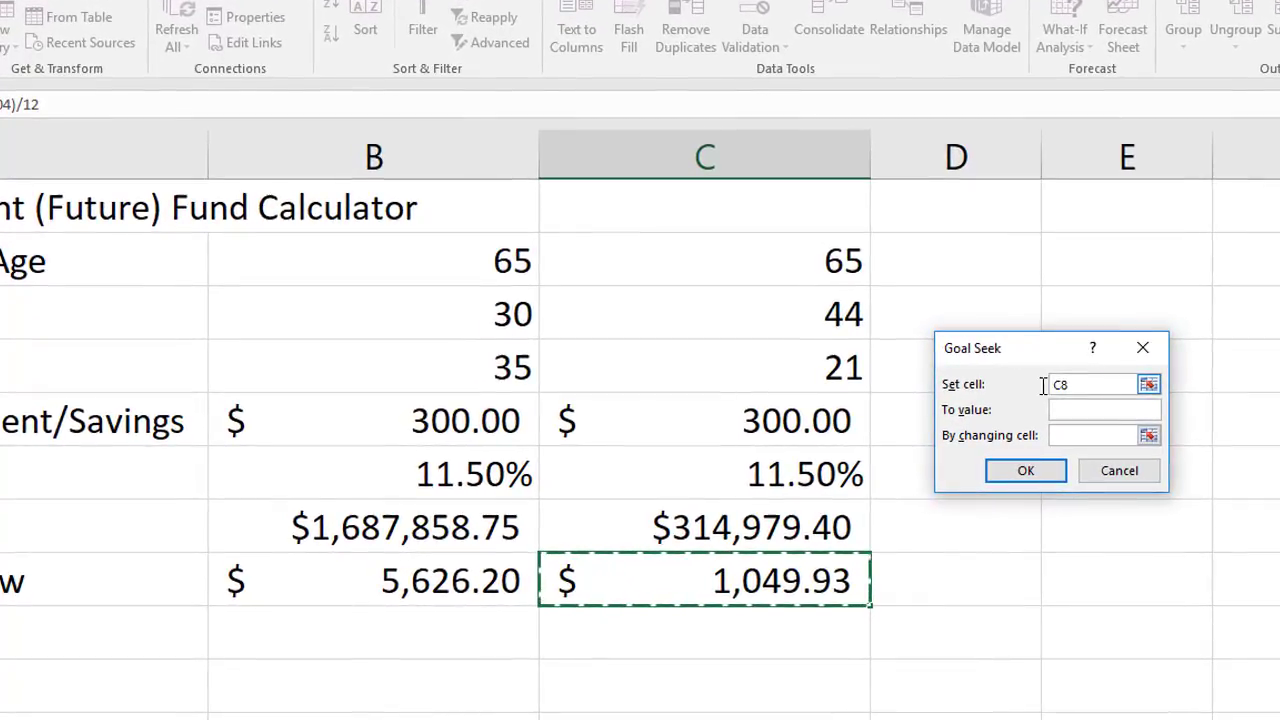
{"action": "double_click", "coordinate": [1043, 385]}
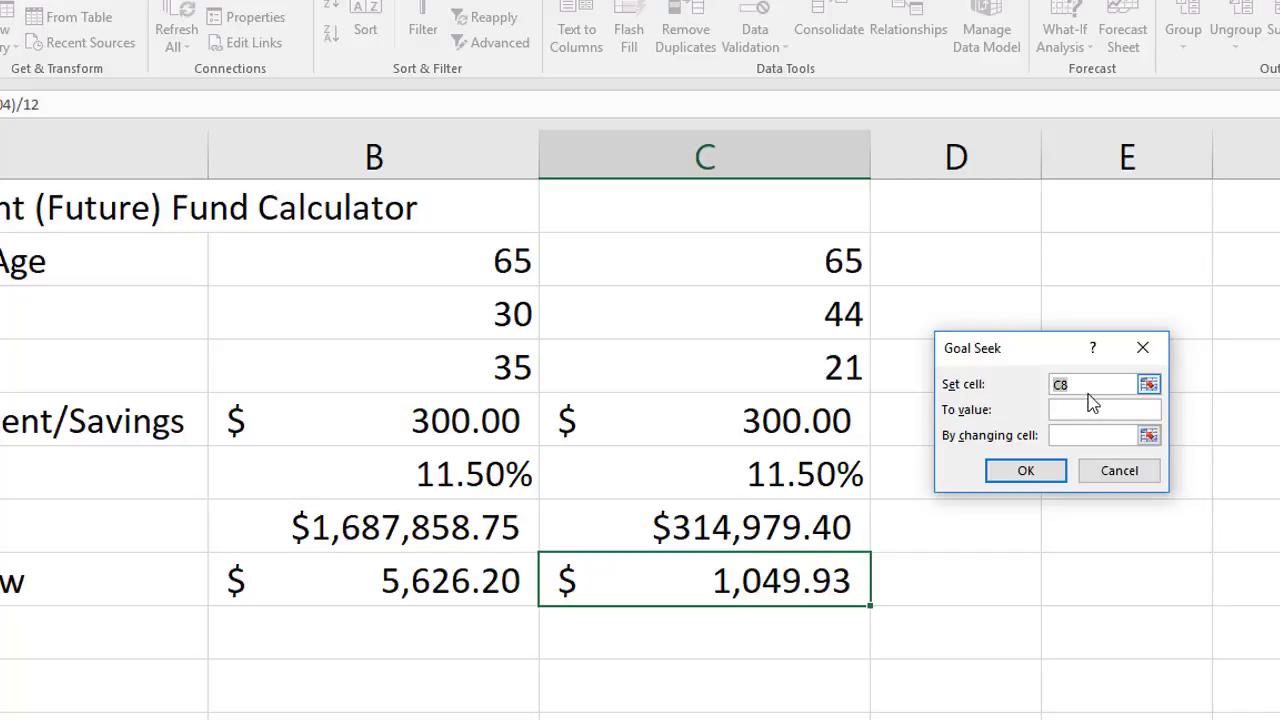
{"action": "left_click", "coordinate": [765, 521]}
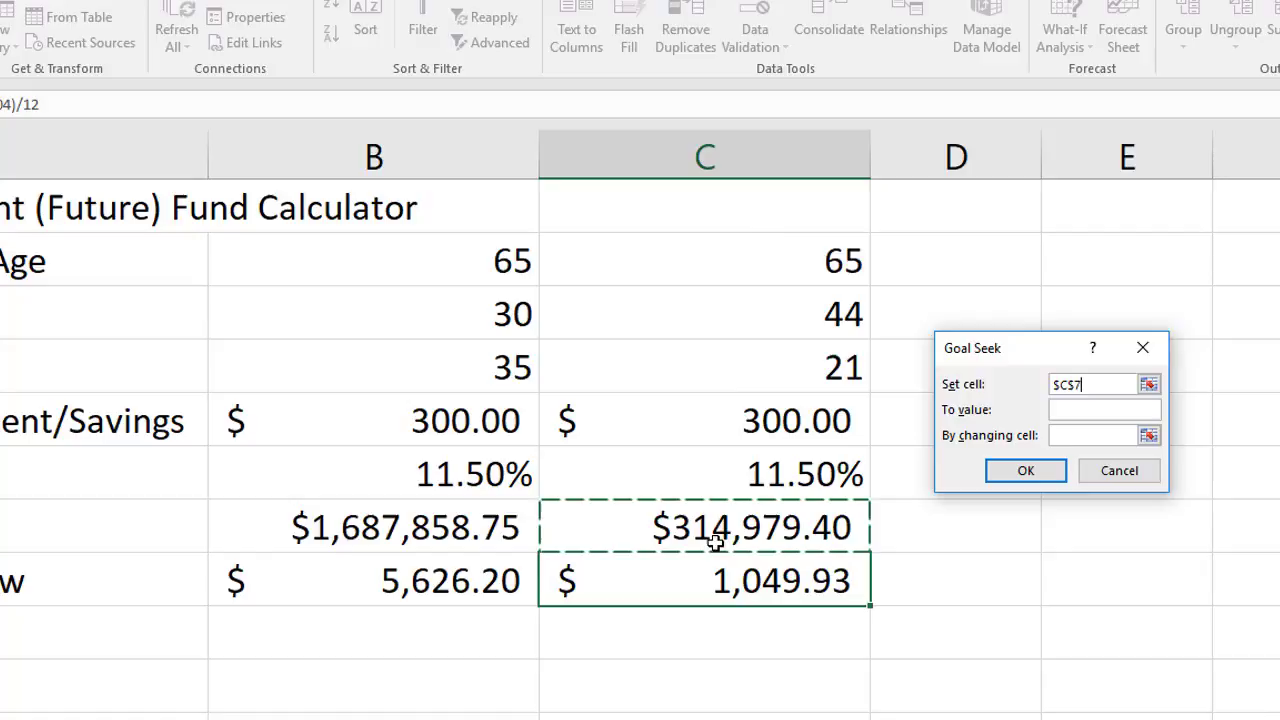
{"action": "left_click", "coordinate": [1070, 414]}
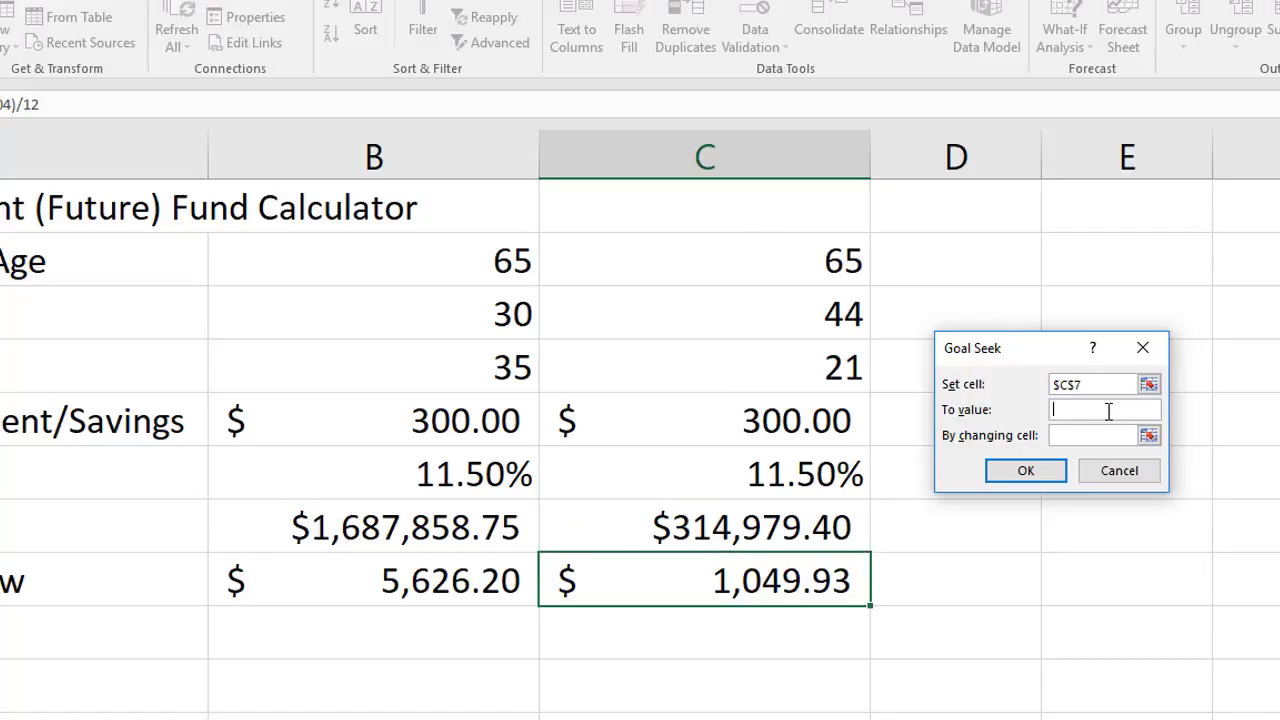
{"action": "type", "text": "1300000"}
{"action": "left_click", "coordinate": [768, 428]}
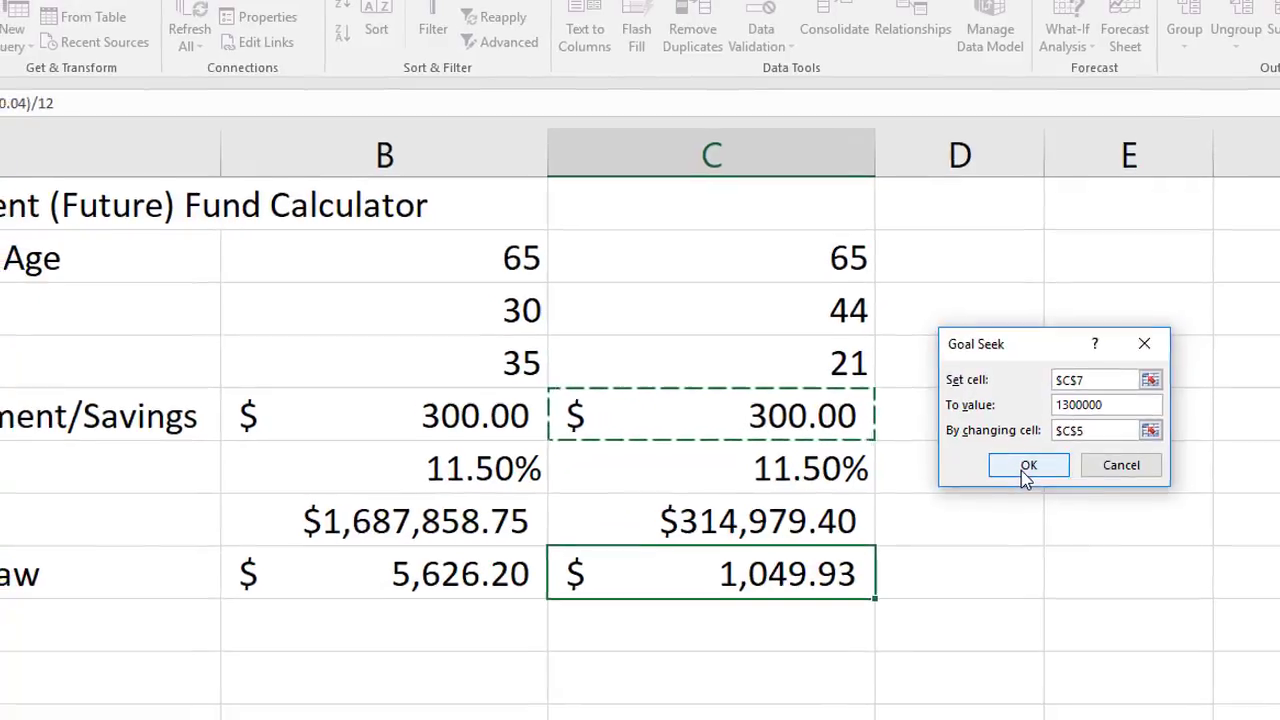
{"action": "left_click", "coordinate": [1058, 470]}
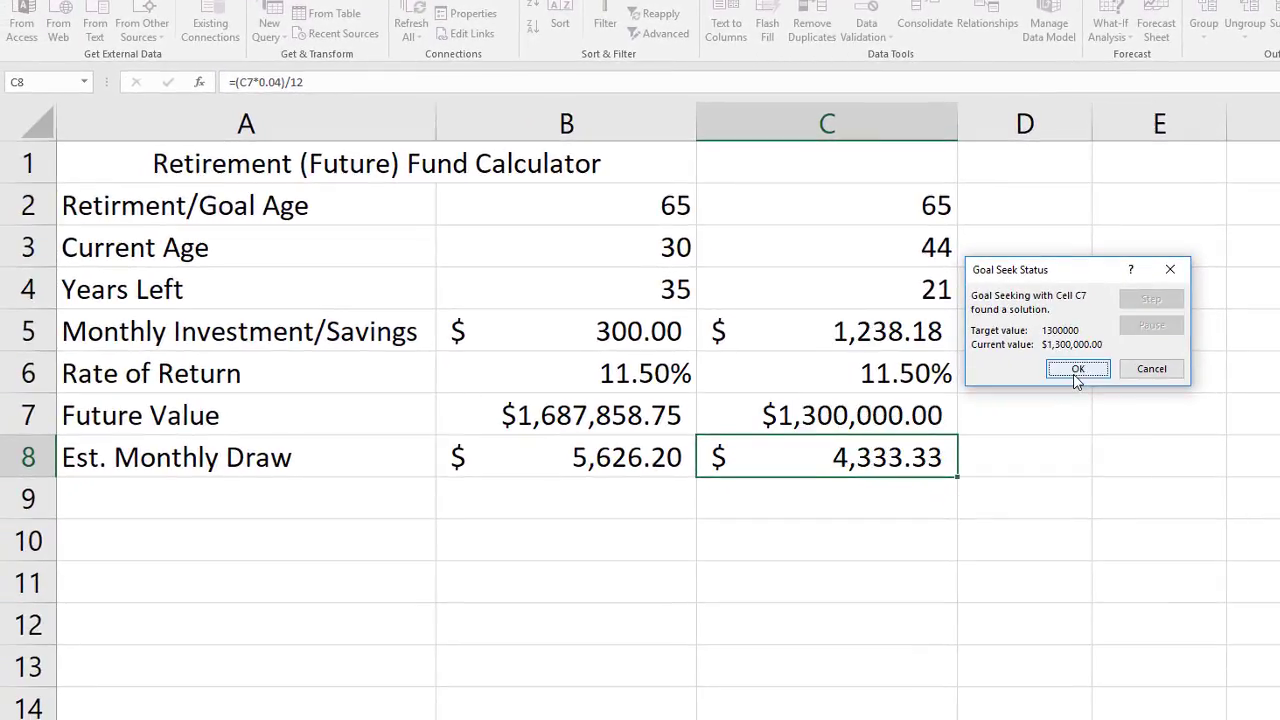
- Accept the Goal Seek result and check the solved $1,238.18 monthly savings in C5
{"action": "left_click", "coordinate": [1077, 374]}
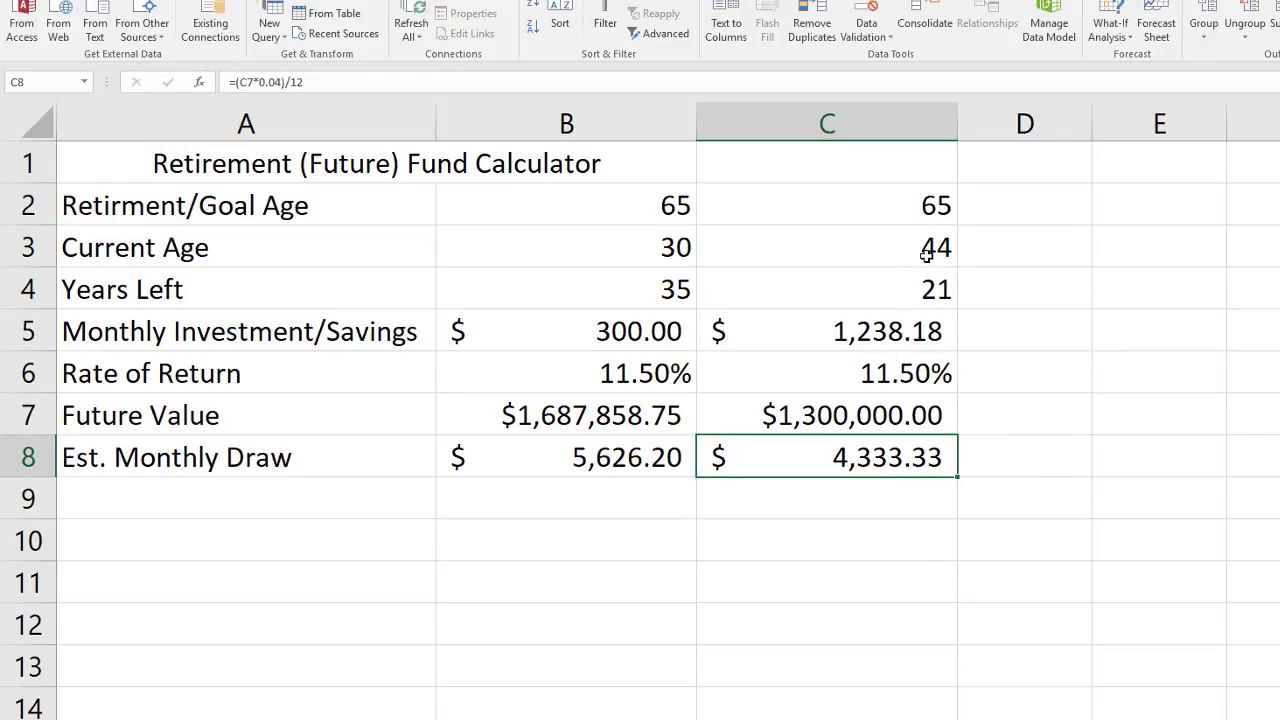
{"action": "left_click", "coordinate": [877, 332]}
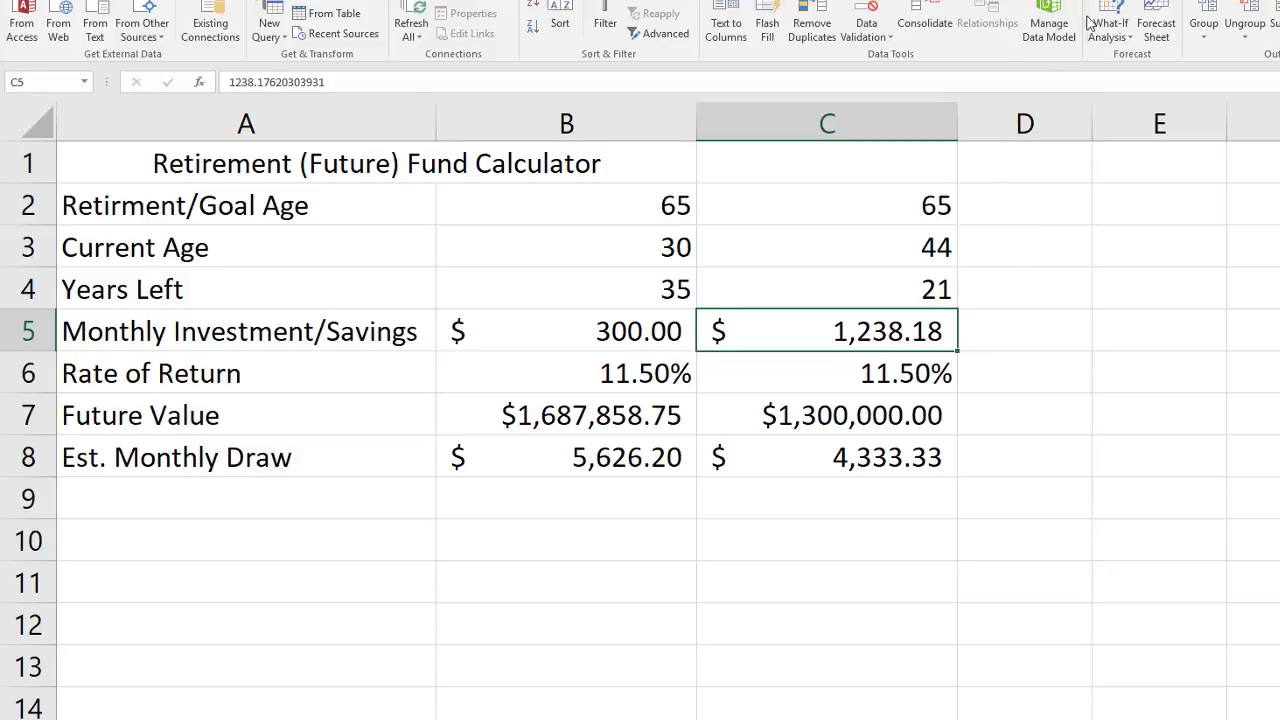
- Goal Seek monthly draw C8 to 4600 by changing C5, accepting savings of 1,314.37
{"action": "left_click", "coordinate": [1124, 40]}
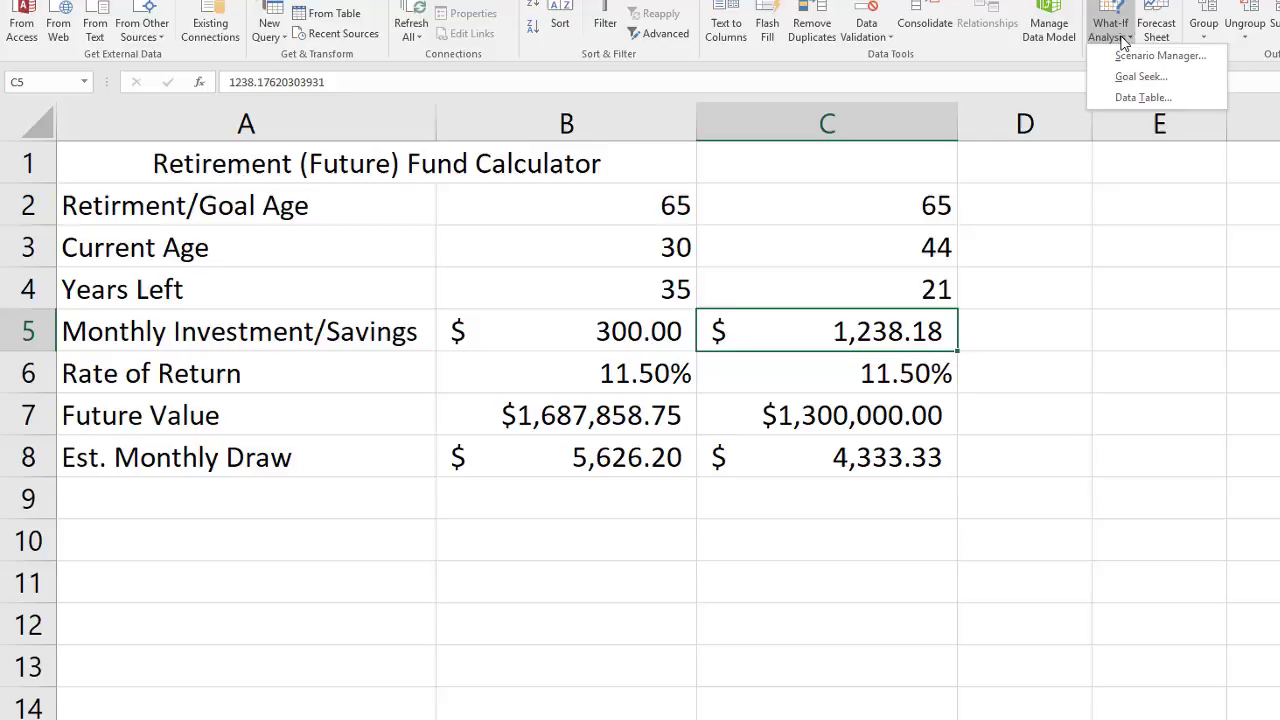
{"action": "left_click", "coordinate": [1127, 78]}
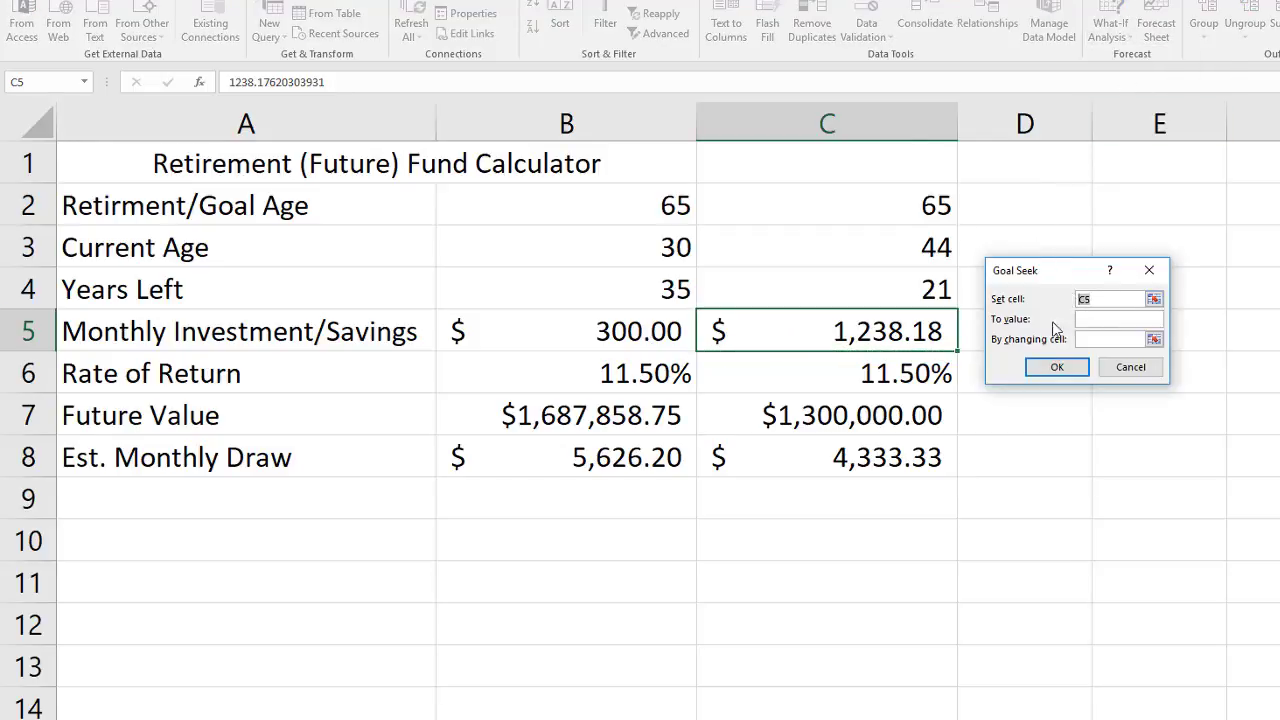
{"action": "left_click", "coordinate": [886, 462]}
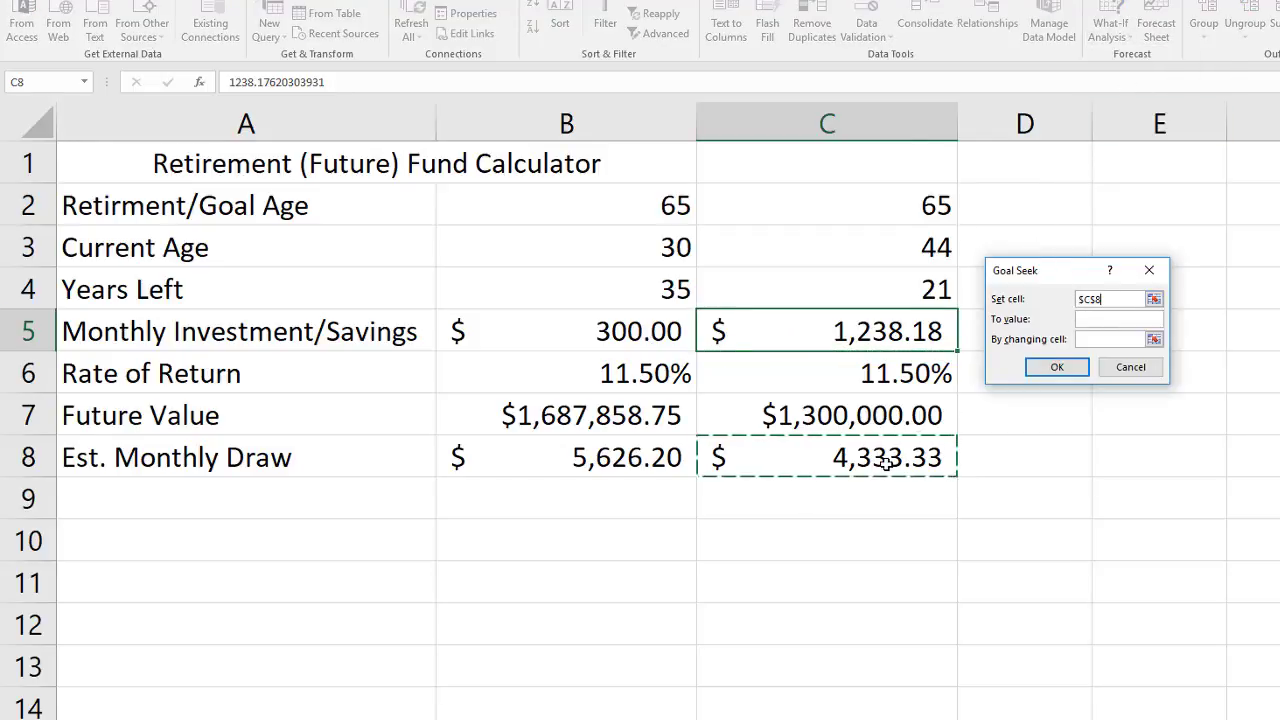
{"action": "left_click", "coordinate": [1090, 318]}
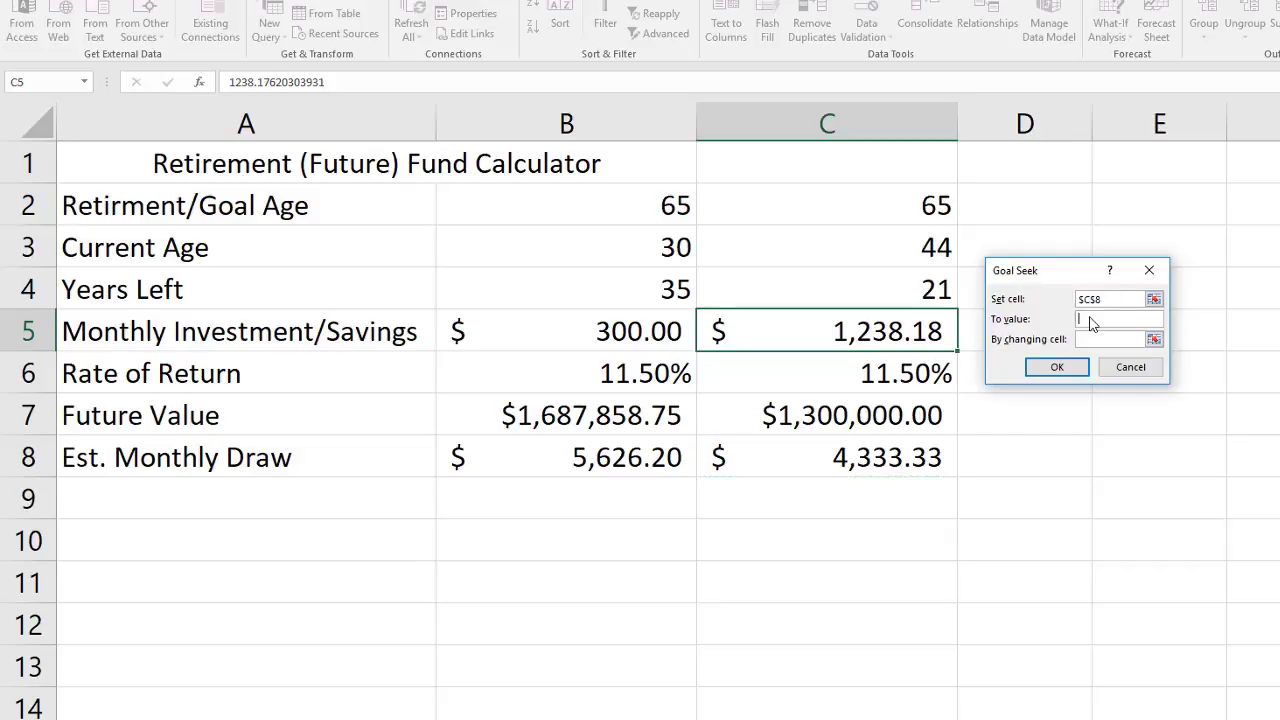
{"action": "type", "text": "4600"}
{"action": "left_click", "coordinate": [908, 331]}
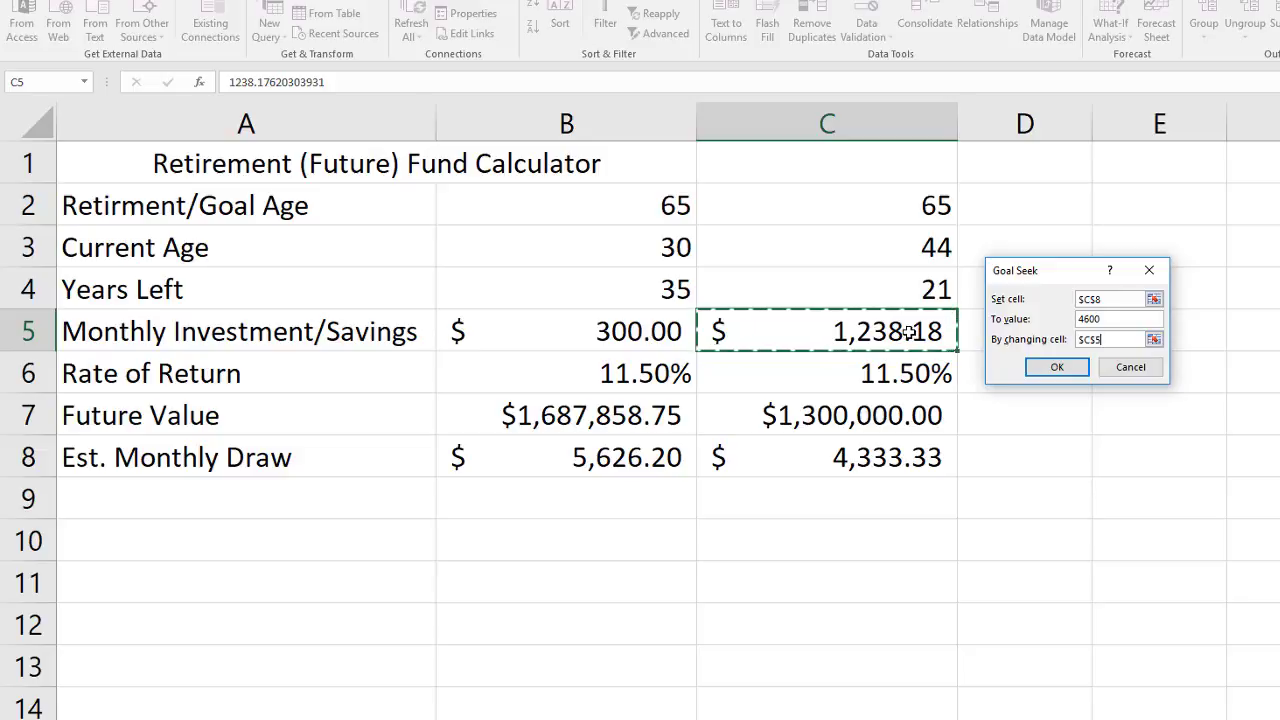
{"action": "left_click", "coordinate": [1064, 376]}
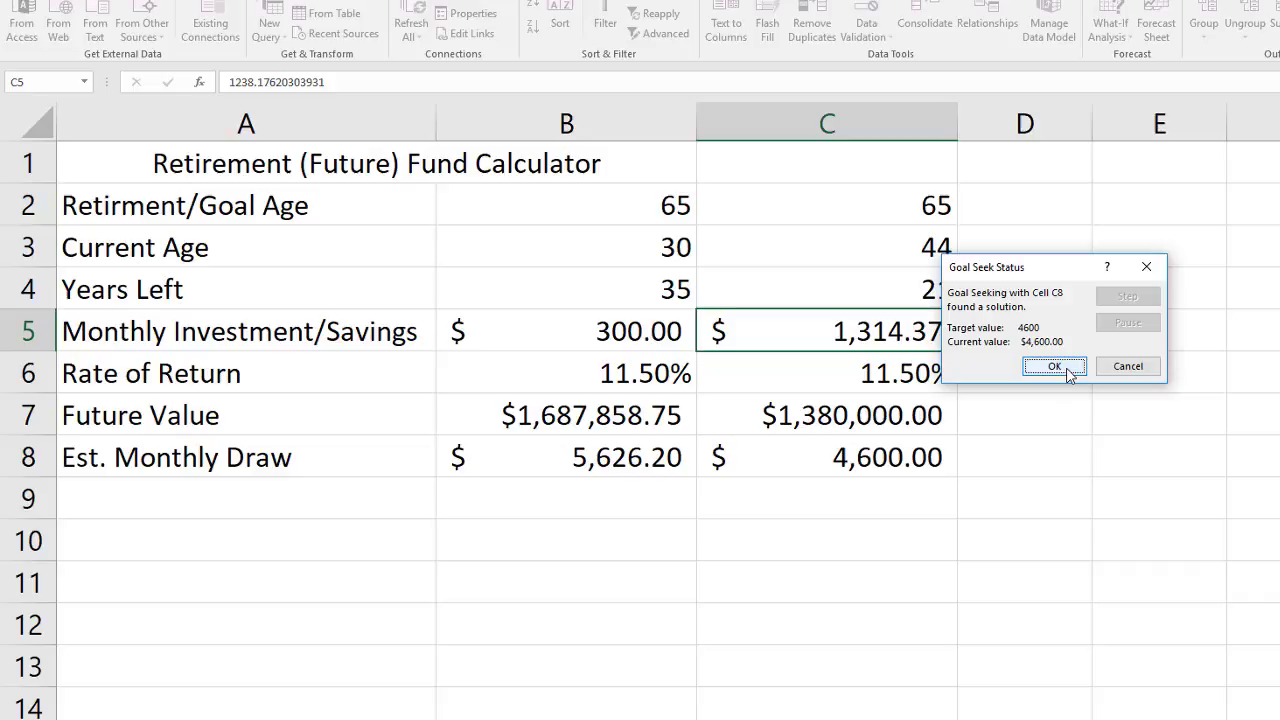
{"action": "left_click", "coordinate": [1054, 366]}
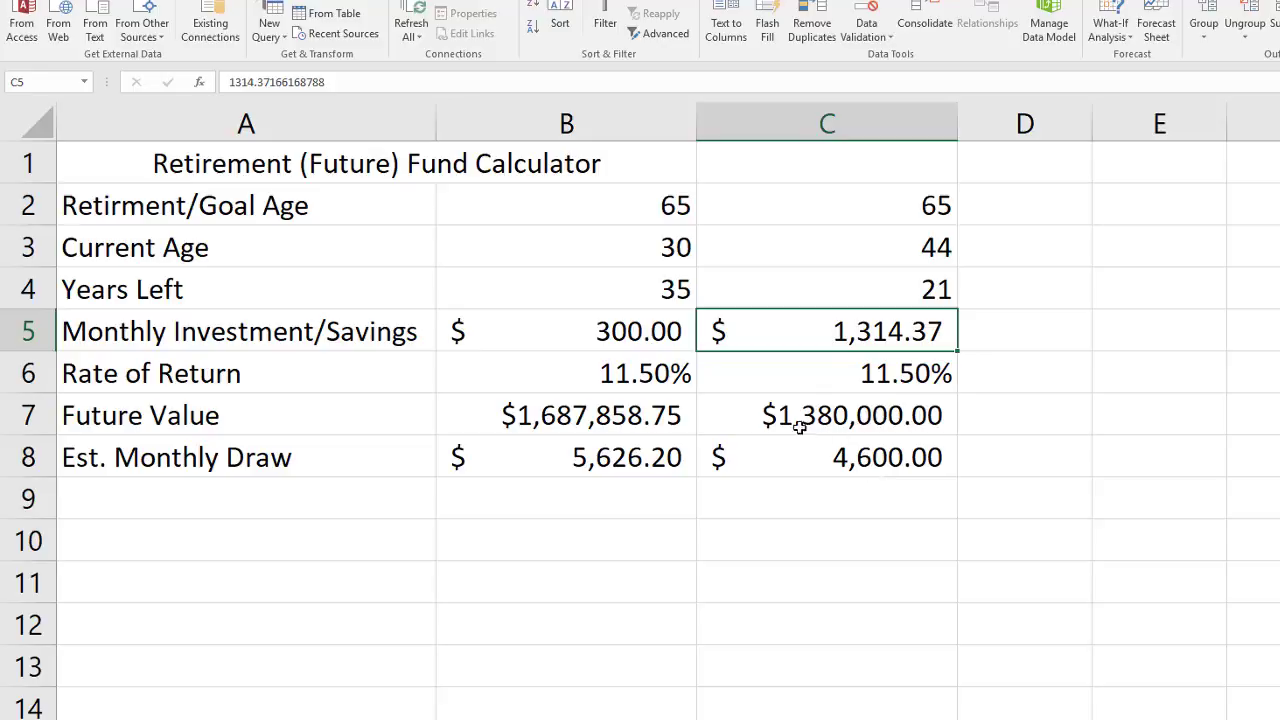
{"action": "left_click", "coordinate": [849, 458]}
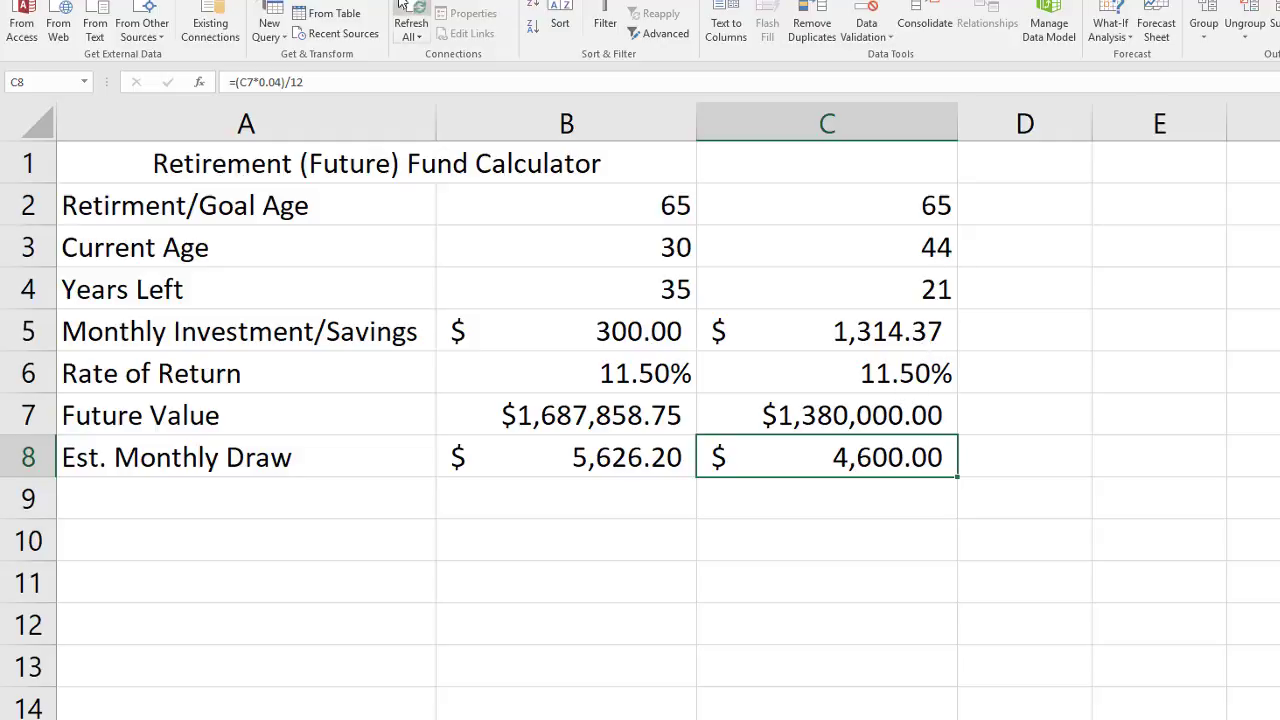
{"action": "left_click", "coordinate": [1110, 32]}
{"action": "left_click", "coordinate": [1129, 79]}
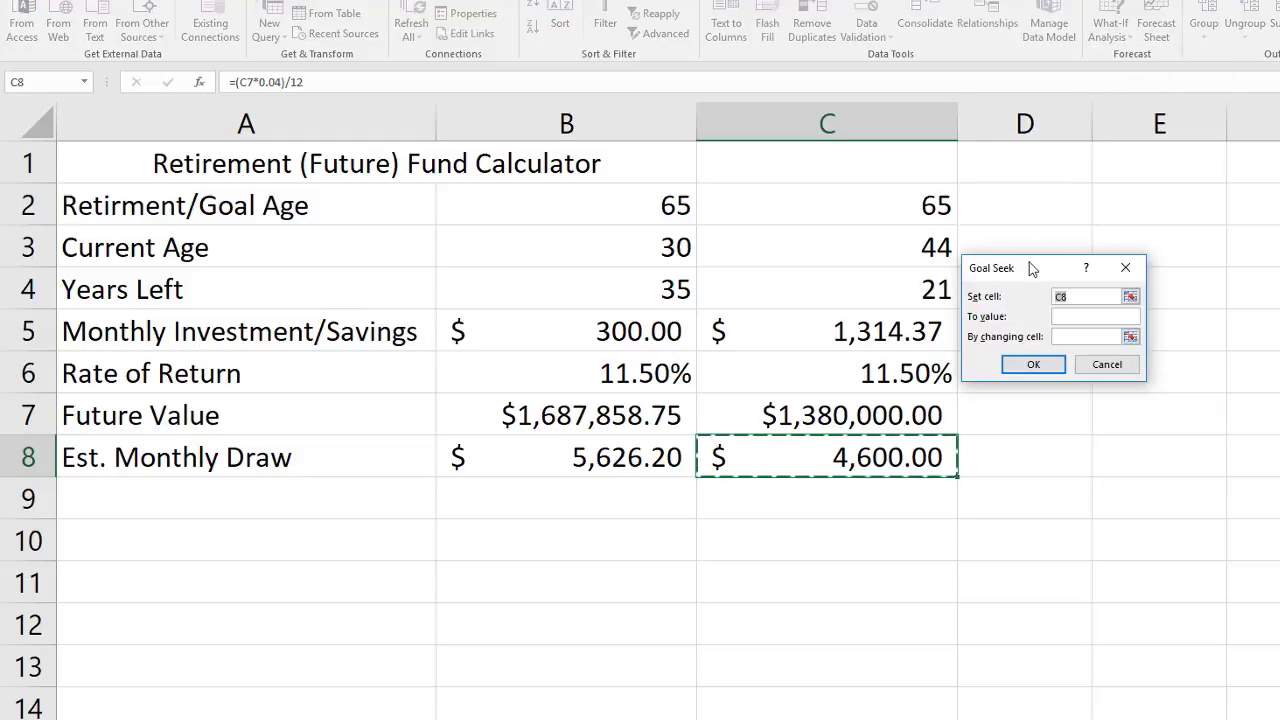
{"action": "left_click_drag", "start_coordinate": [1048, 263], "coordinate": [1075, 240]}
{"action": "left_click", "coordinate": [1100, 308]}
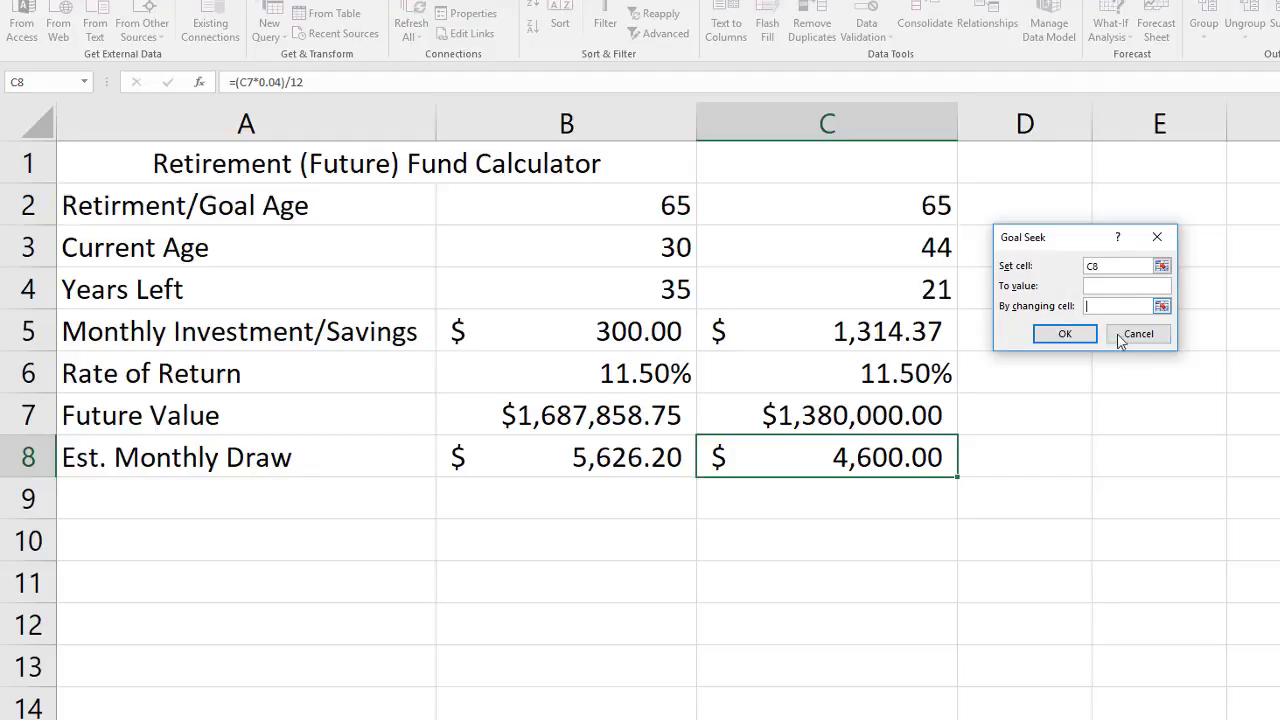
{"action": "left_click", "coordinate": [1138, 334]}
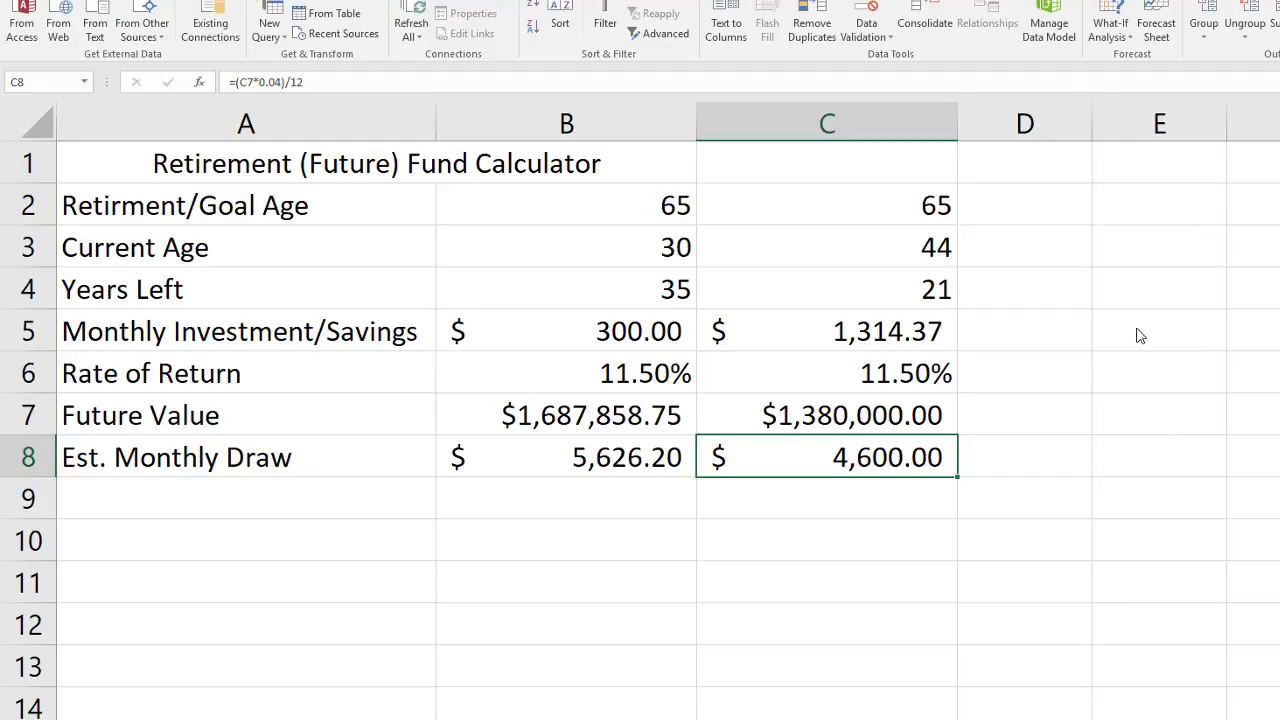
{"action": "left_click", "coordinate": [905, 334]}
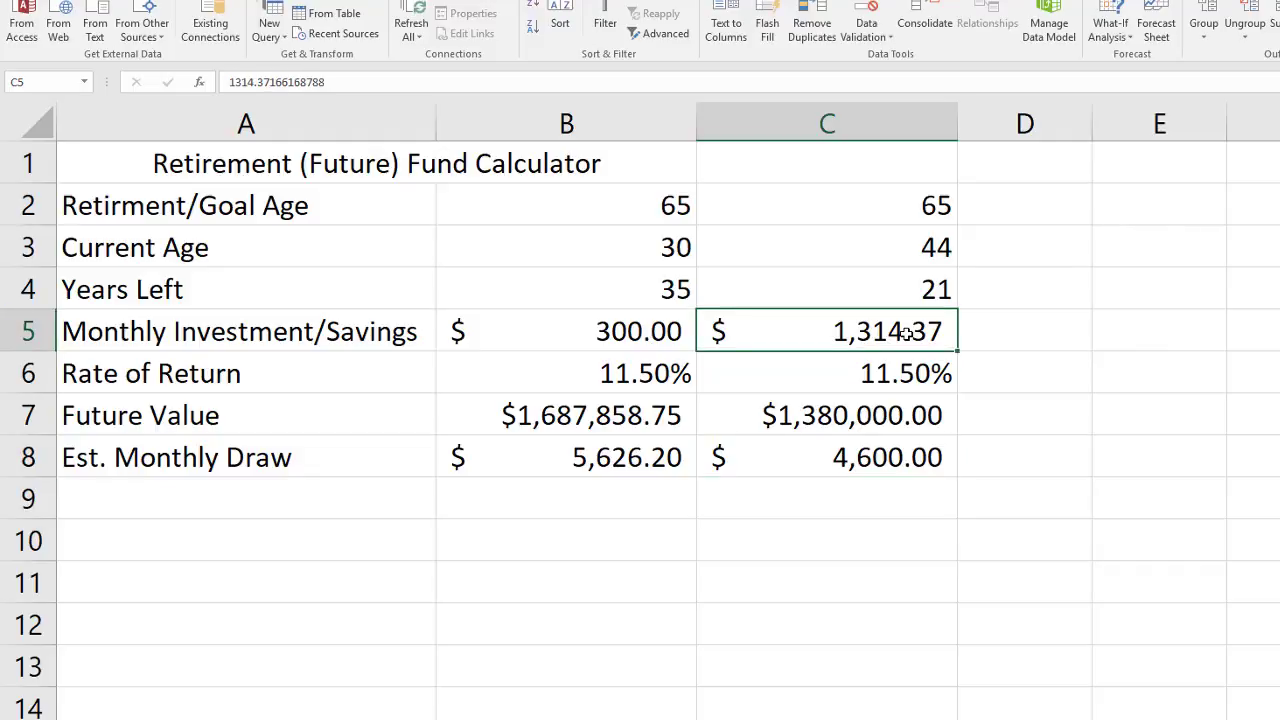
{"action": "double_click", "coordinate": [905, 334]}
{"action": "key", "text": "Escape"}
{"action": "left_click", "coordinate": [885, 357]}
{"action": "left_click", "coordinate": [876, 333]}
{"action": "left_click", "coordinate": [931, 290]}
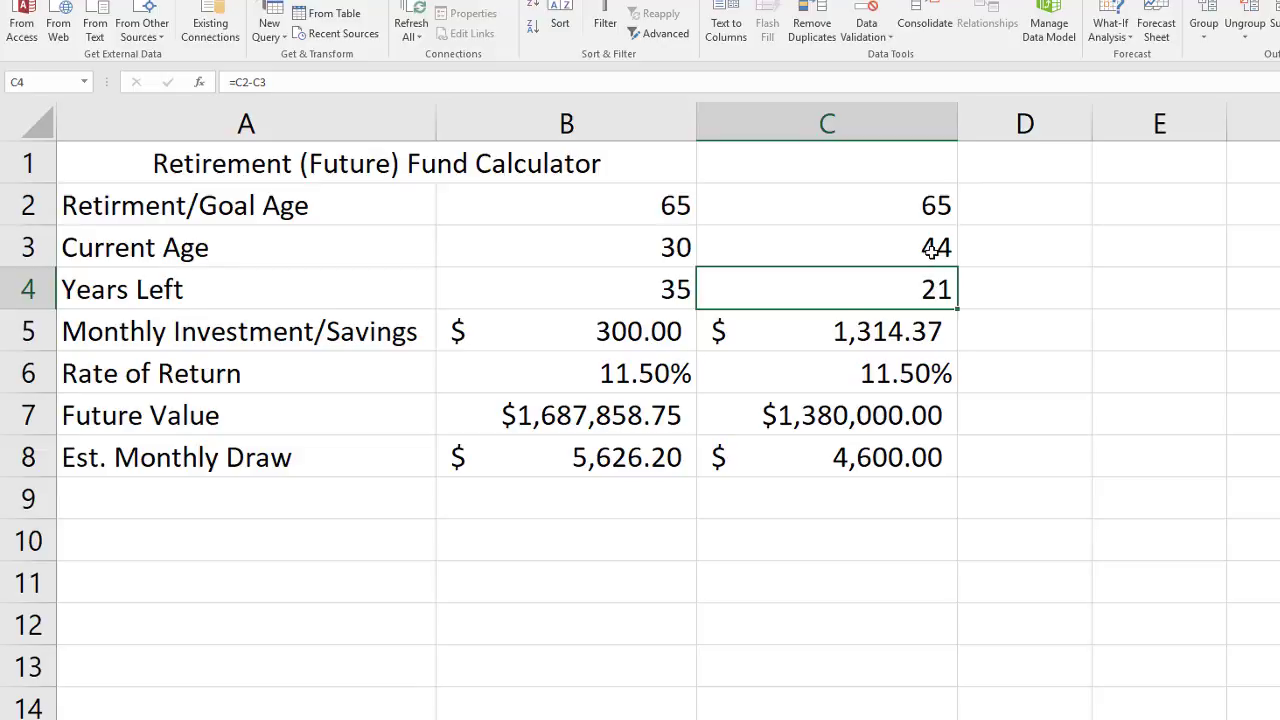
{"action": "left_click", "coordinate": [931, 251]}
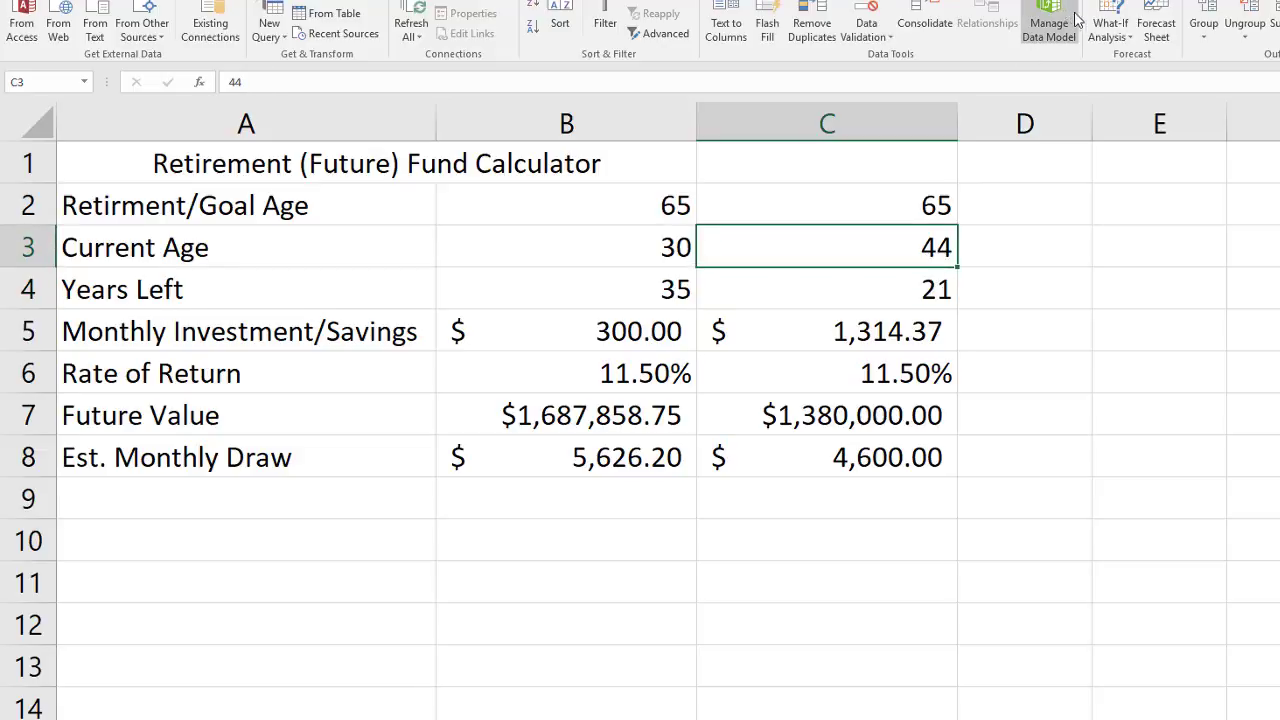
{"action": "left_click", "coordinate": [1130, 40]}
{"action": "left_click", "coordinate": [1125, 86]}
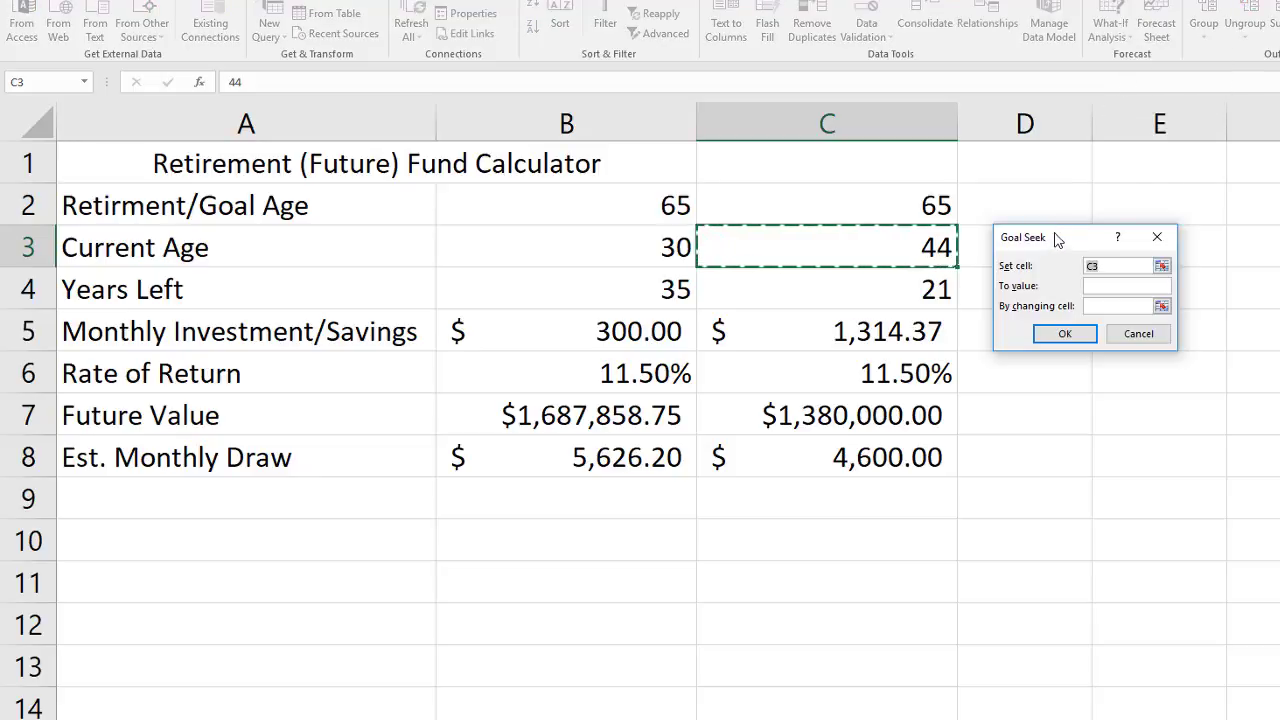
{"action": "left_click_drag", "start_coordinate": [1057, 238], "coordinate": [1080, 258]}
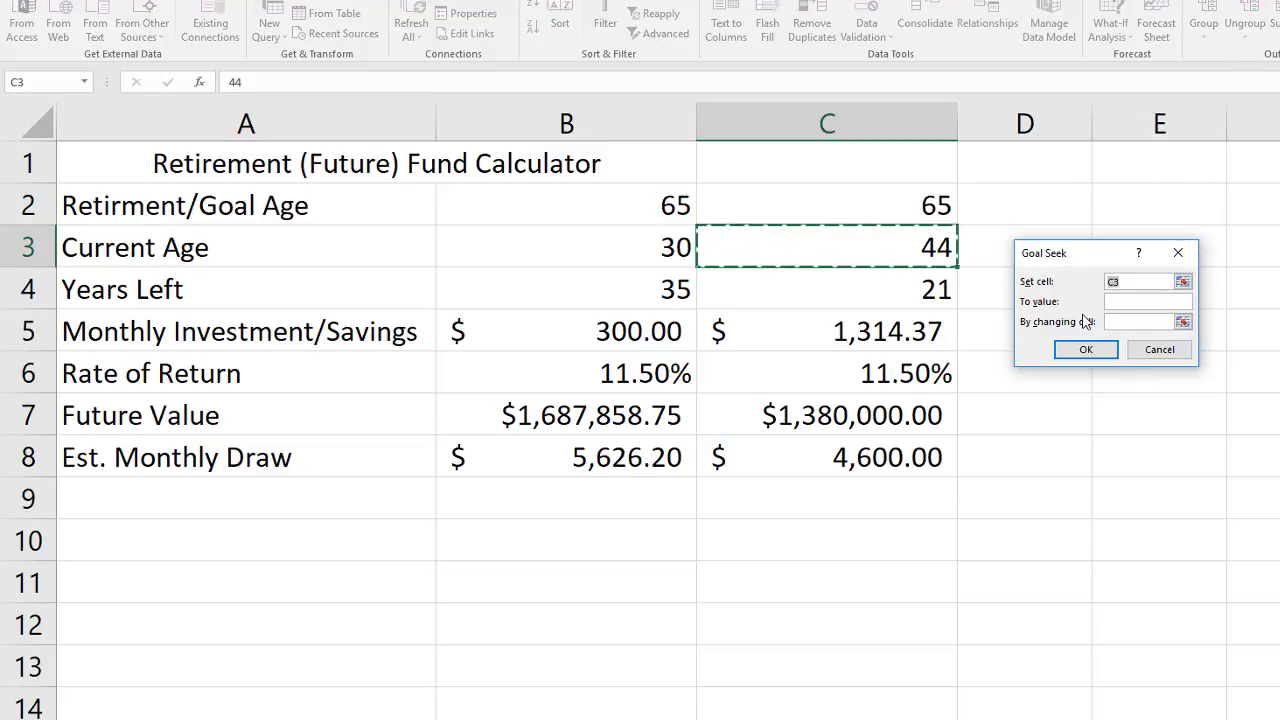
{"action": "left_click", "coordinate": [862, 422]}
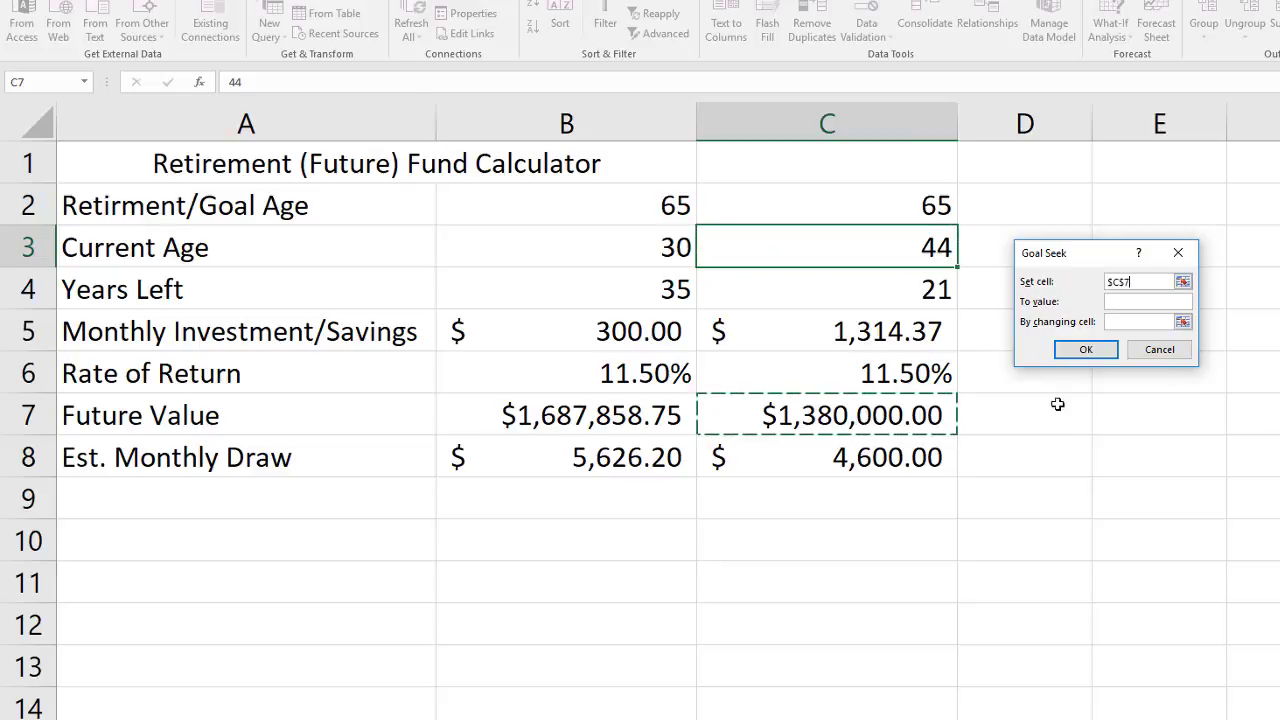
{"action": "left_click", "coordinate": [1127, 300]}
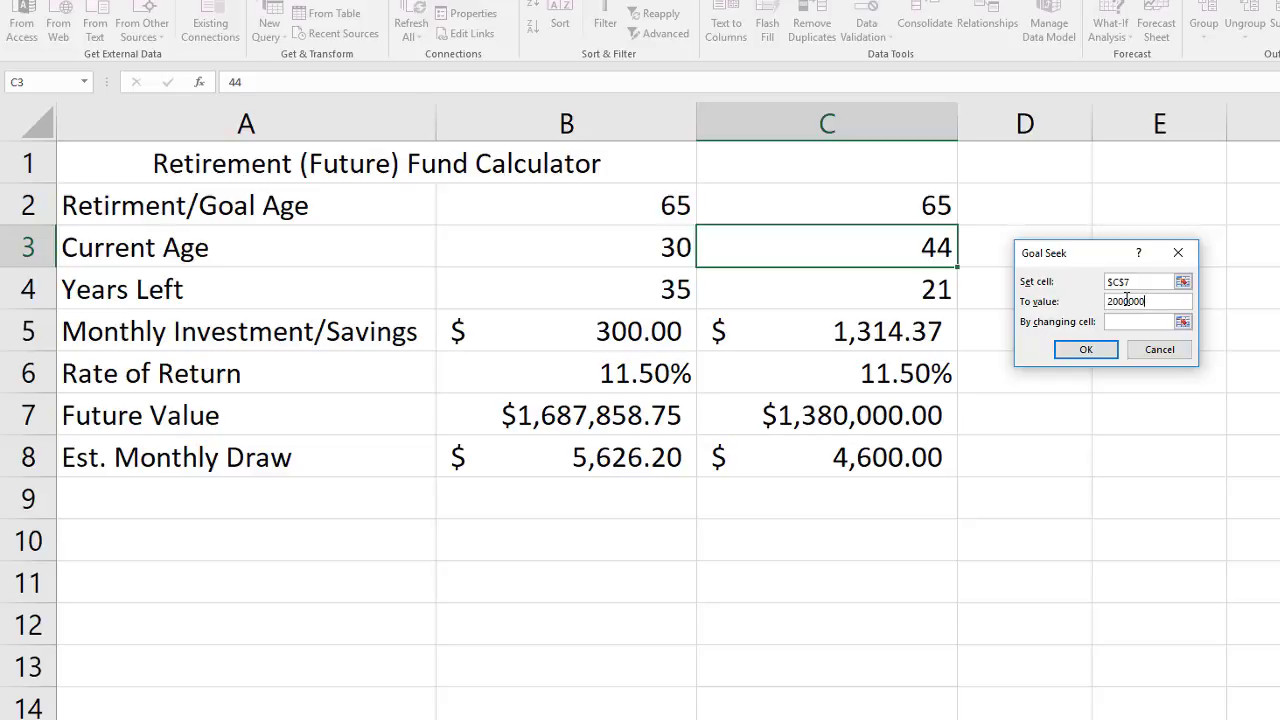
{"action": "left_click", "coordinate": [1144, 355]}
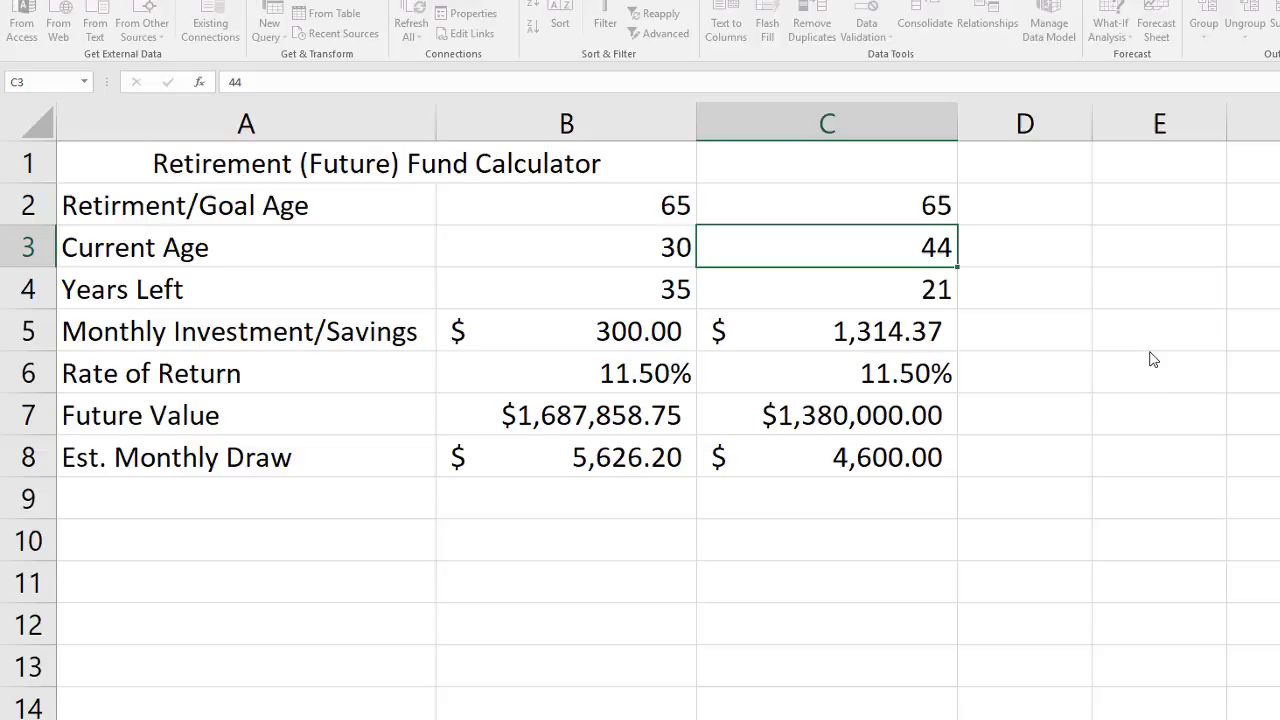
- Enter 400 as the monthly savings in C5
{"action": "left_click", "coordinate": [1089, 382]}
{"action": "left_click", "coordinate": [914, 333]}
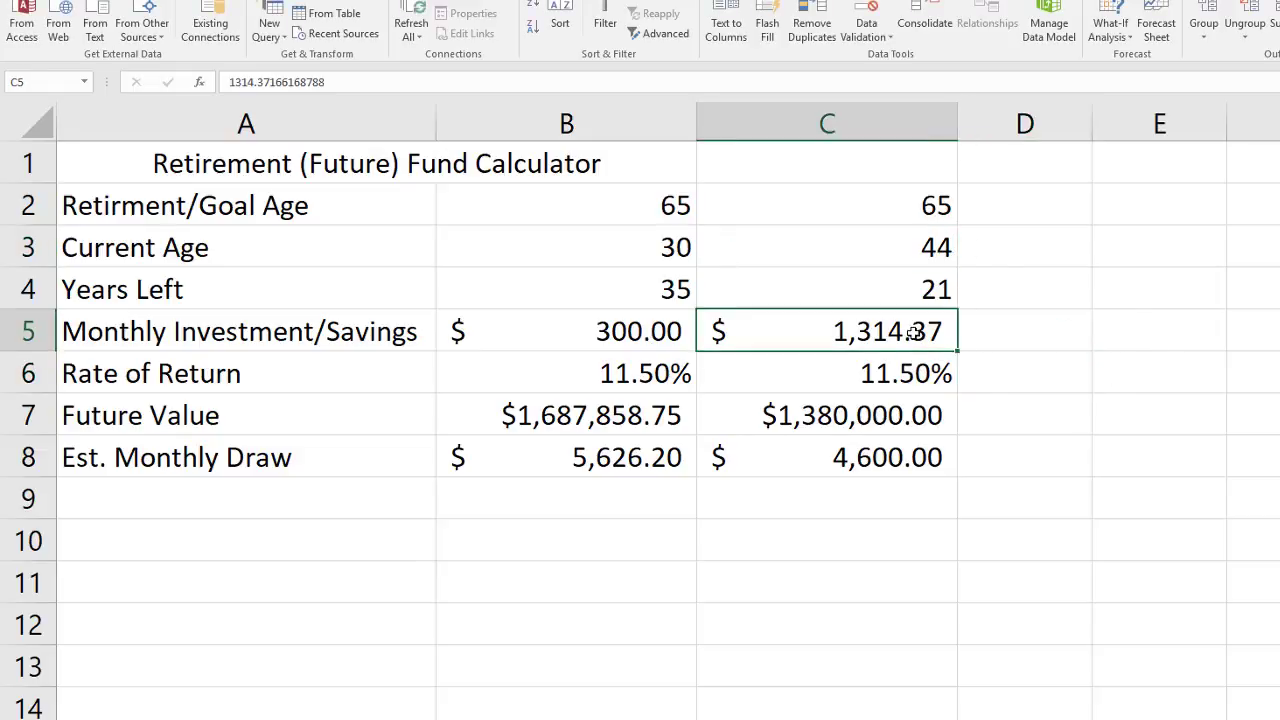
{"action": "type", "text": "400"}
{"action": "key", "text": "Return"}
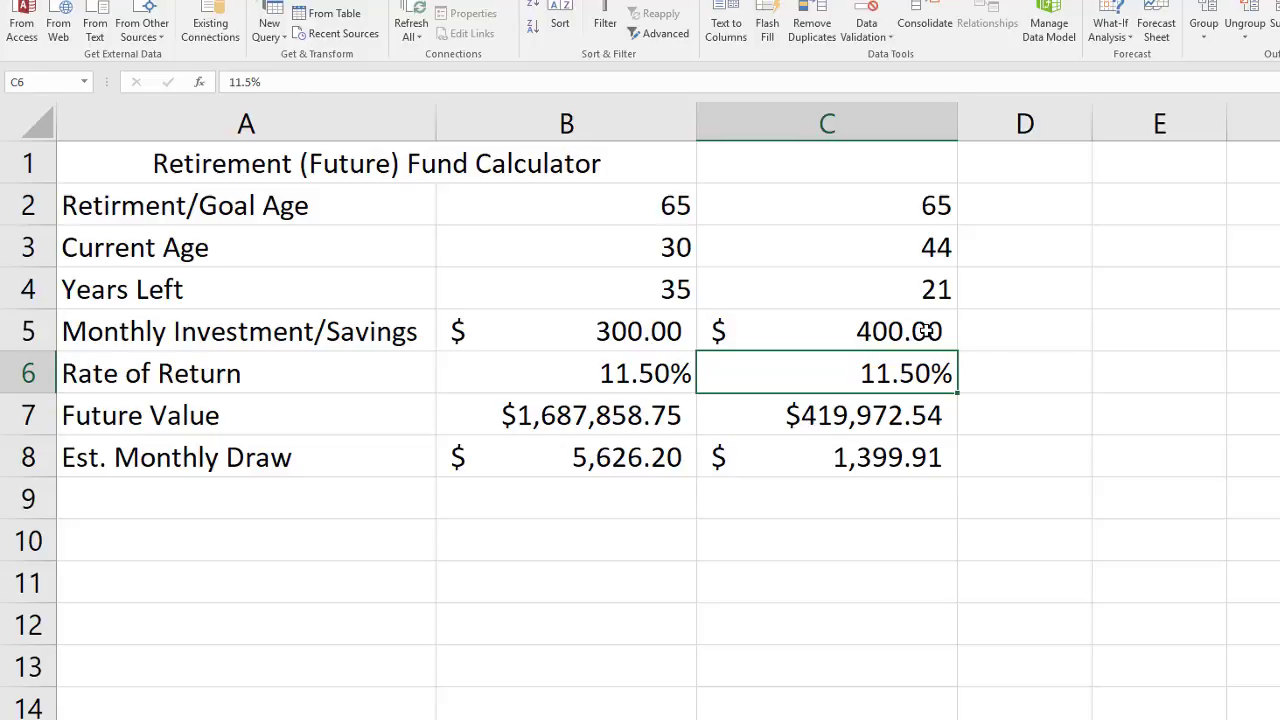
- Goal Seek future value C7 to 2,000,000 by changing current age C3, giving age 31.01
{"action": "left_click", "coordinate": [1124, 38]}
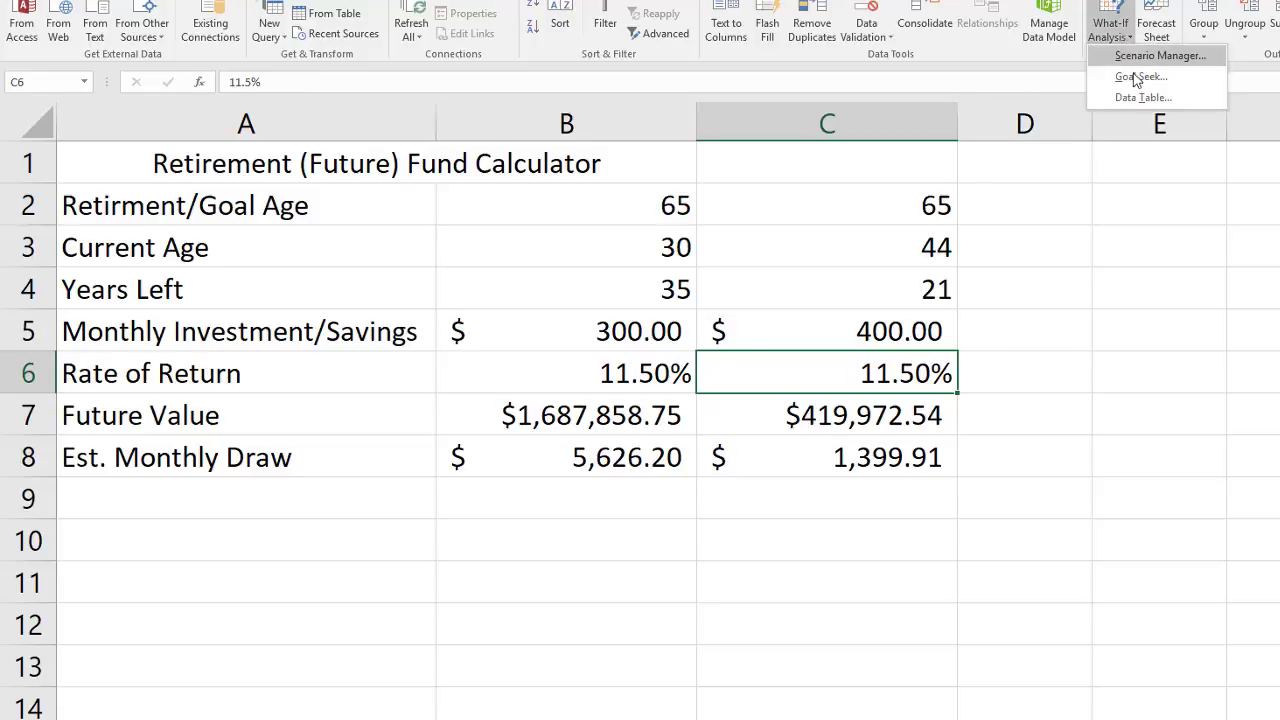
{"action": "left_click", "coordinate": [1140, 77]}
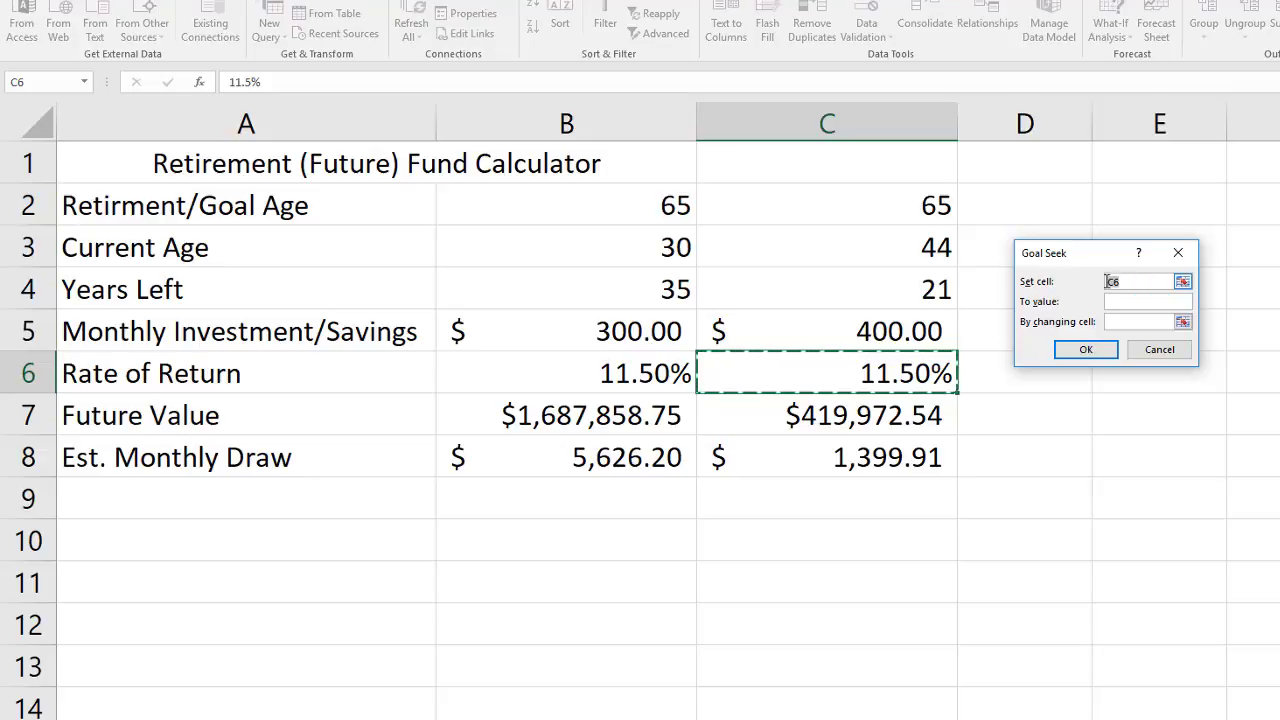
{"action": "left_click", "coordinate": [856, 420]}
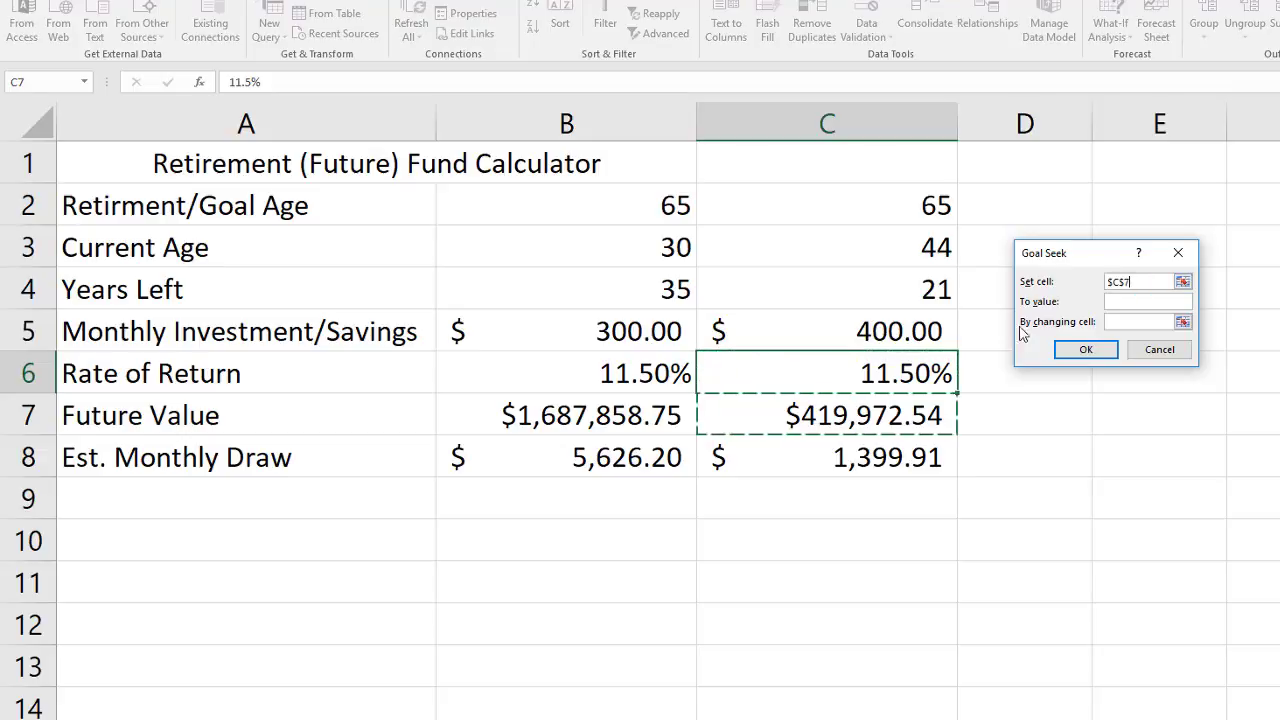
{"action": "left_click", "coordinate": [1110, 299]}
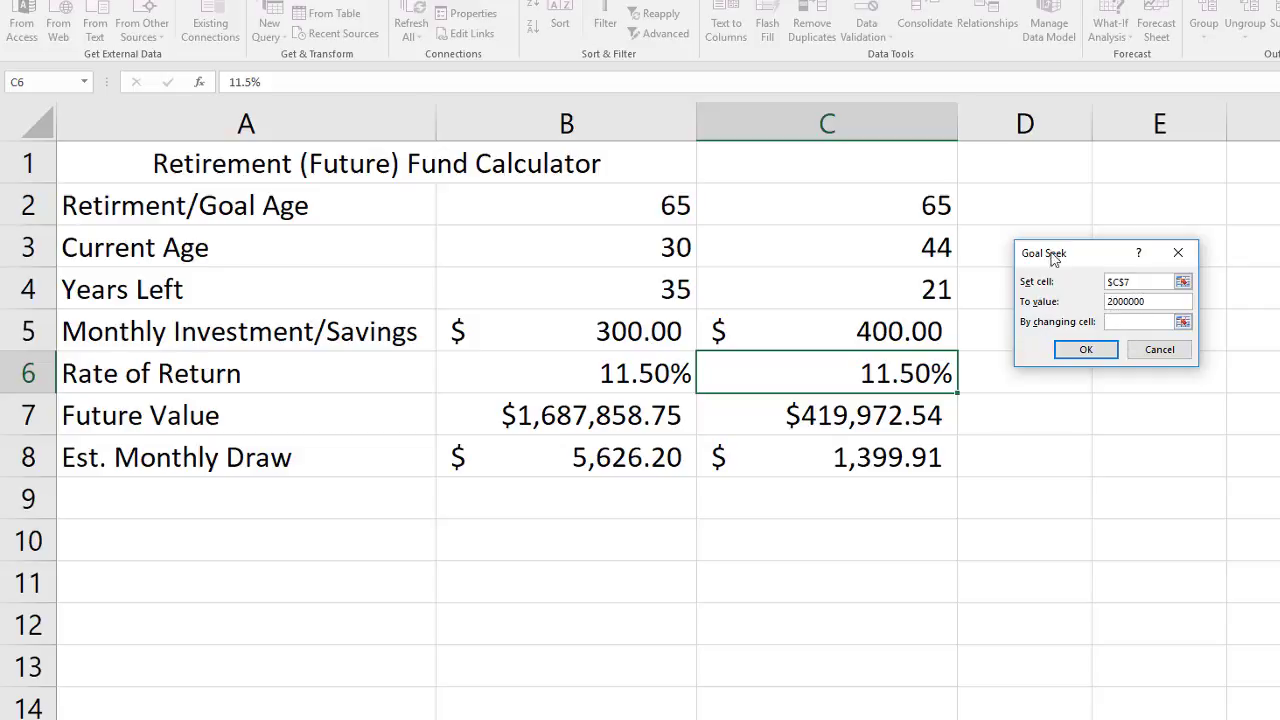
{"action": "left_click", "coordinate": [903, 246]}
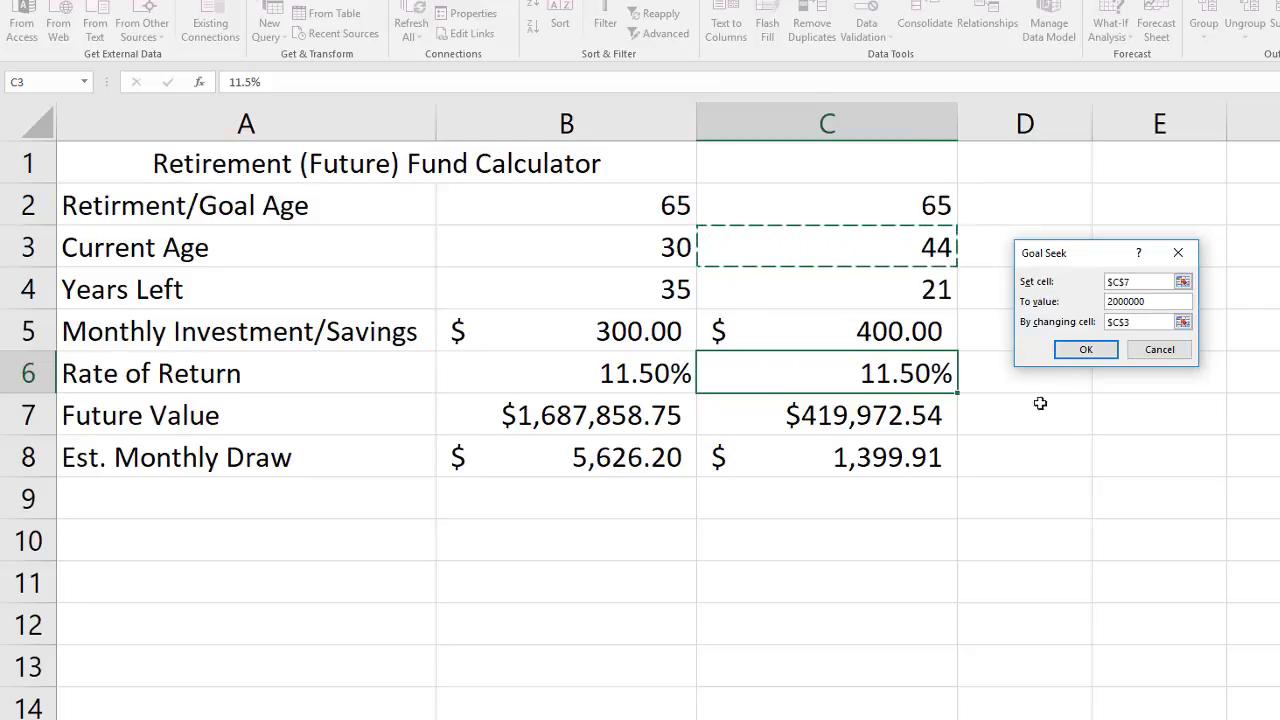
{"action": "left_click", "coordinate": [1090, 352]}
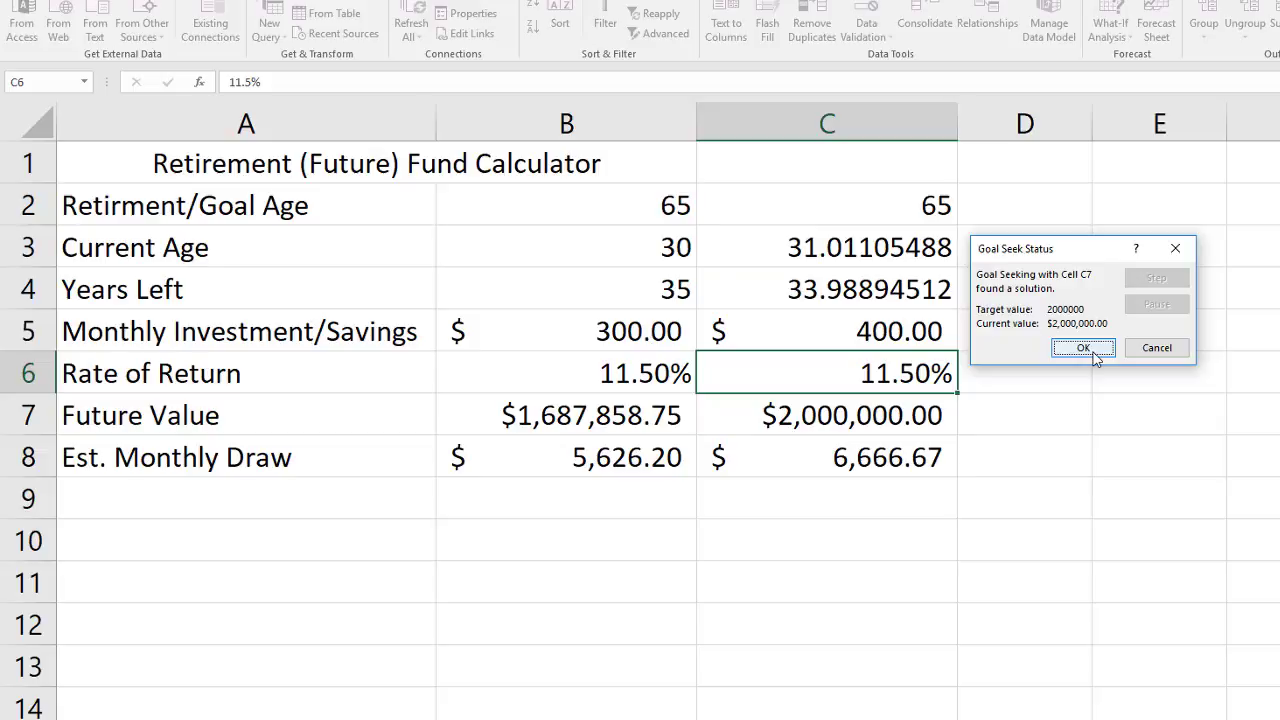
{"action": "left_click", "coordinate": [1085, 350]}
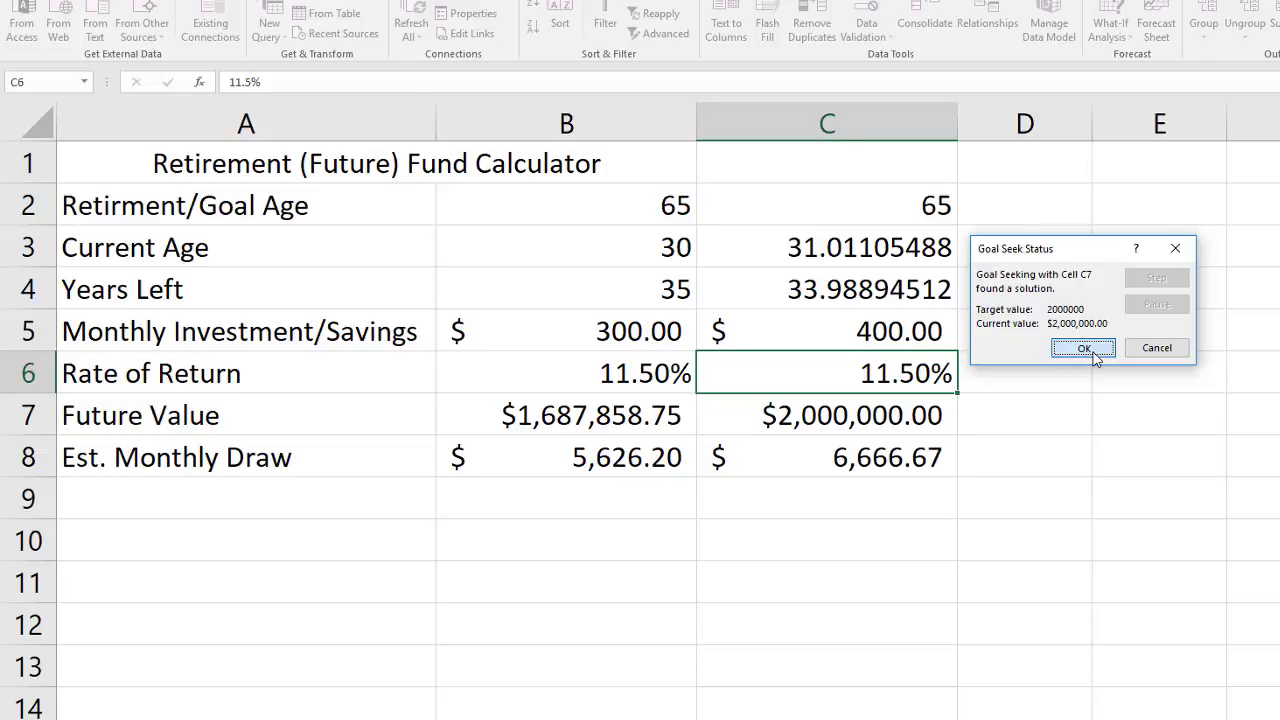
{"action": "left_click", "coordinate": [880, 336]}
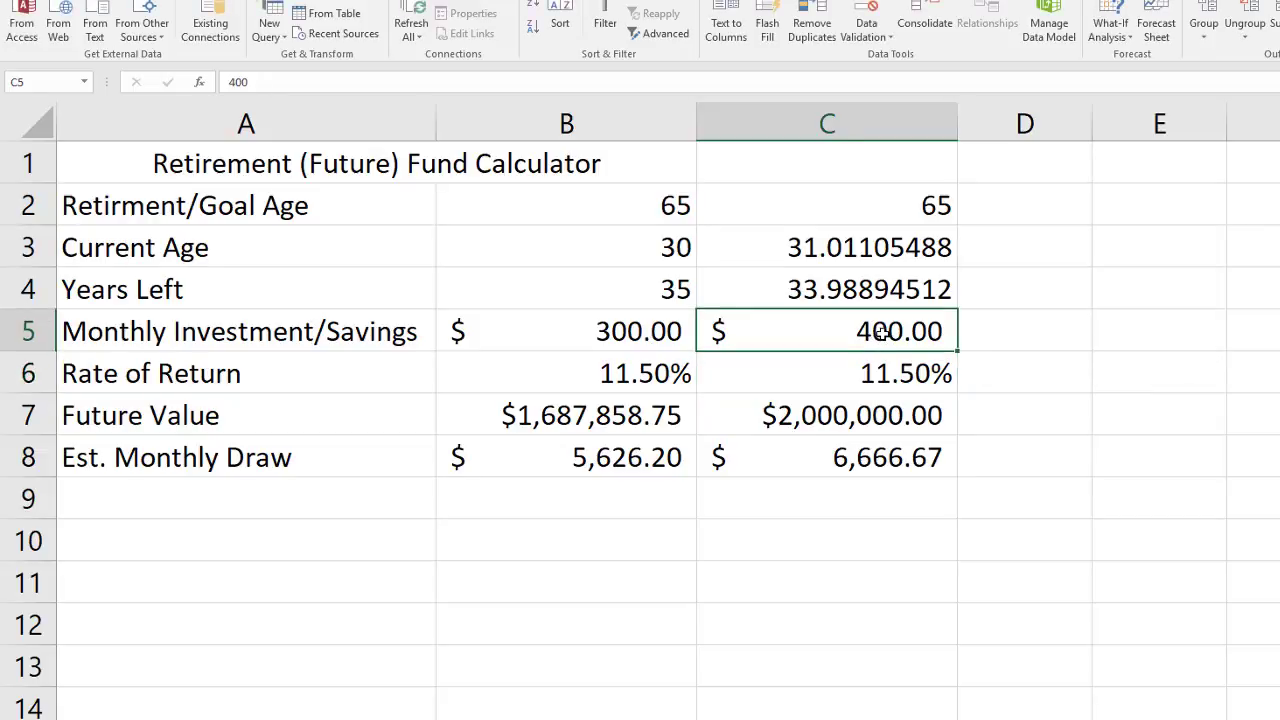
{"action": "left_click", "coordinate": [900, 252]}
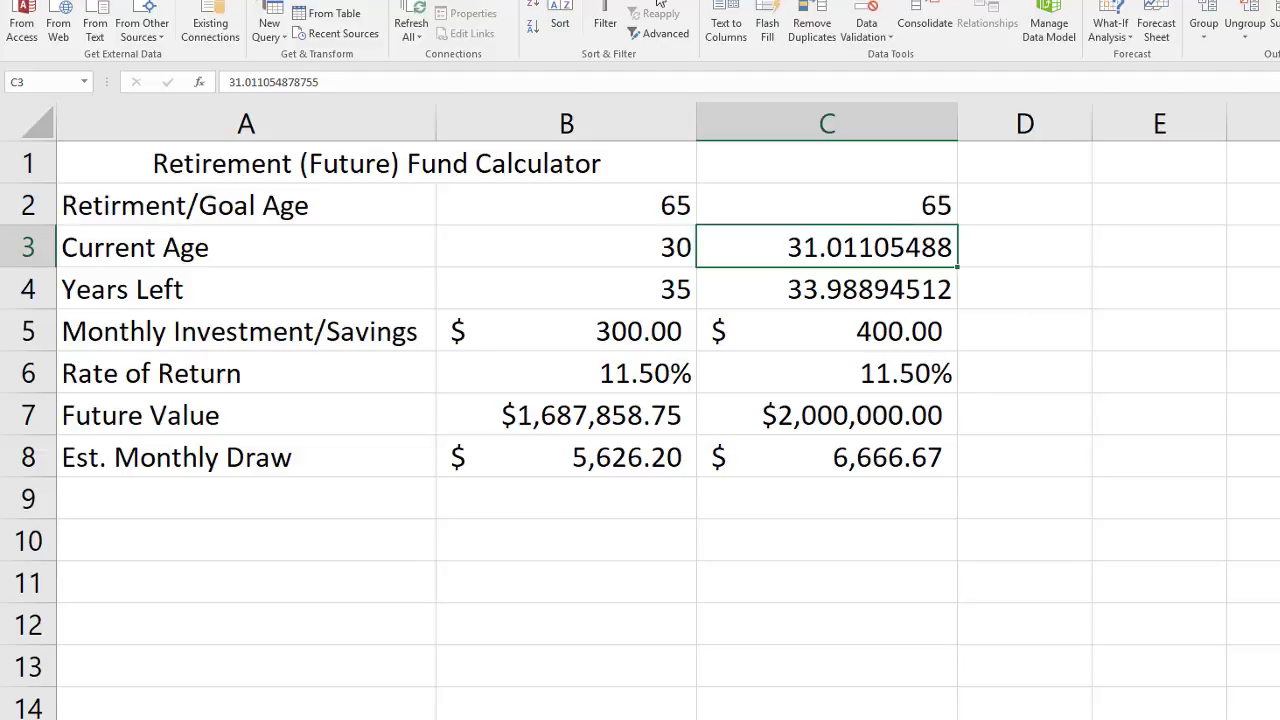
- Start another Goal Seek with current age C3 prefilled as the set cell, moving the dialog aside
{"action": "left_click", "coordinate": [1110, 30]}
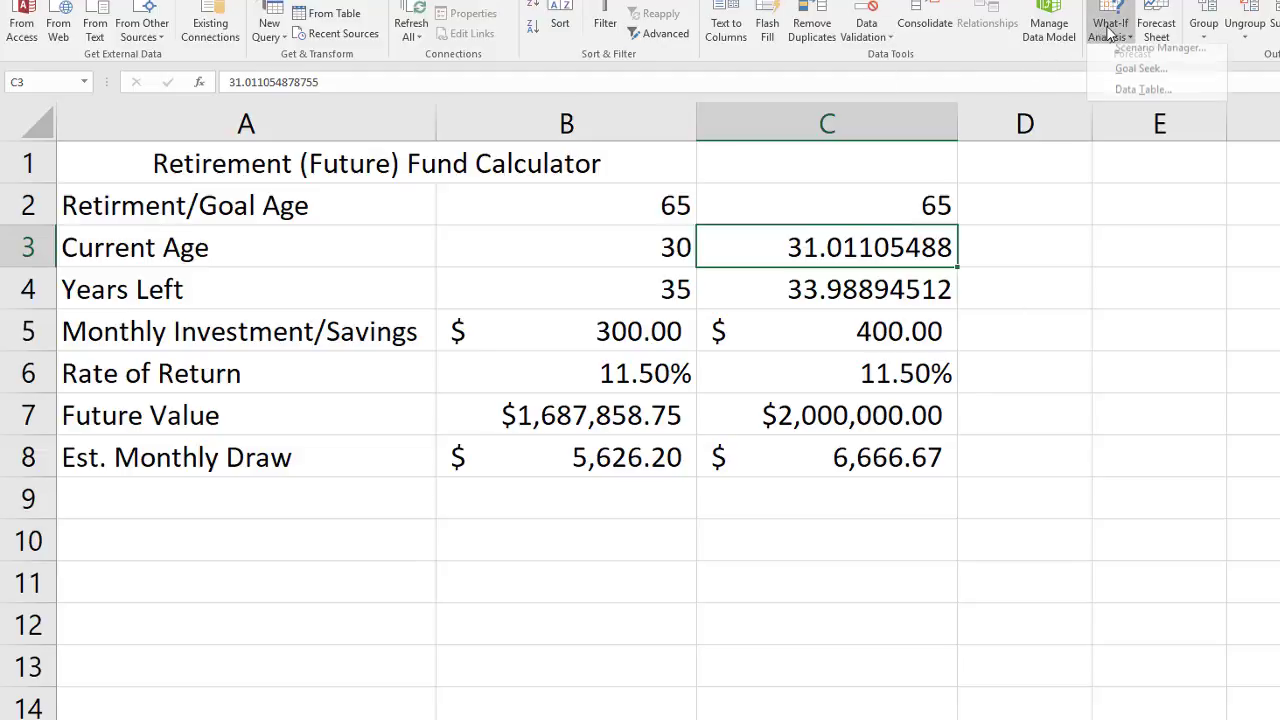
{"action": "left_click", "coordinate": [1140, 77]}
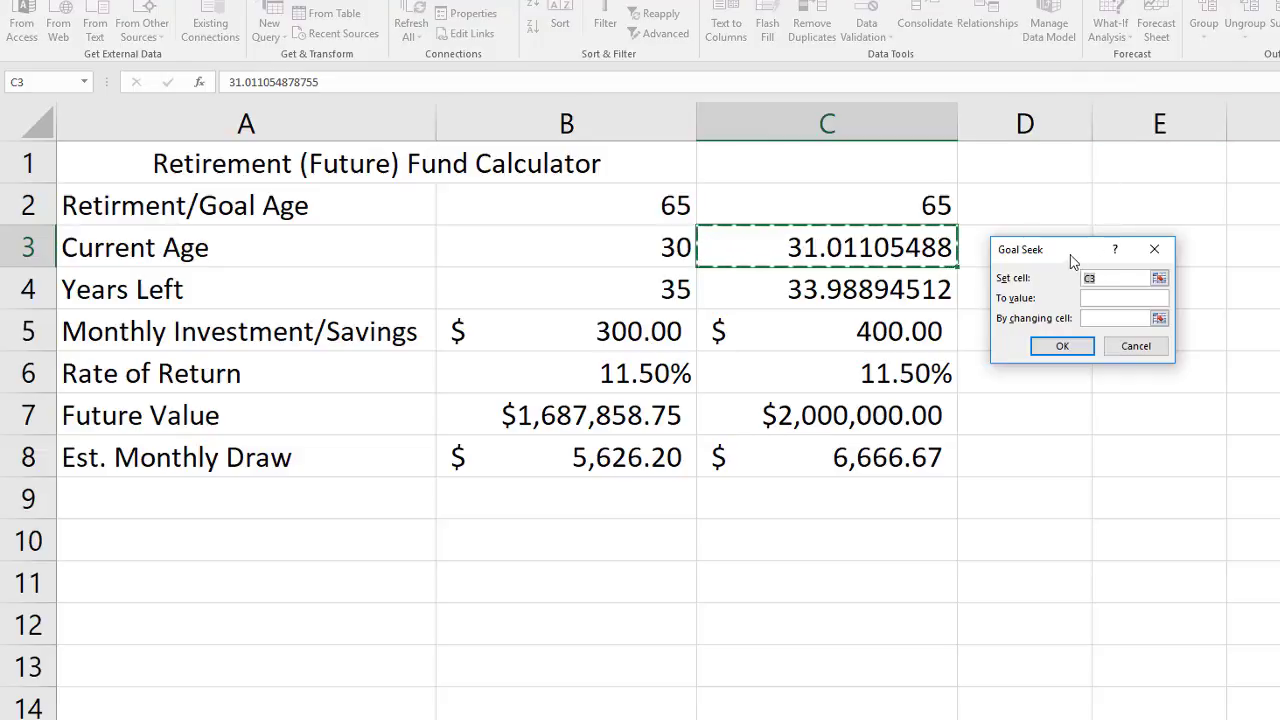
{"action": "left_click_drag", "start_coordinate": [1070, 257], "coordinate": [1072, 230]}
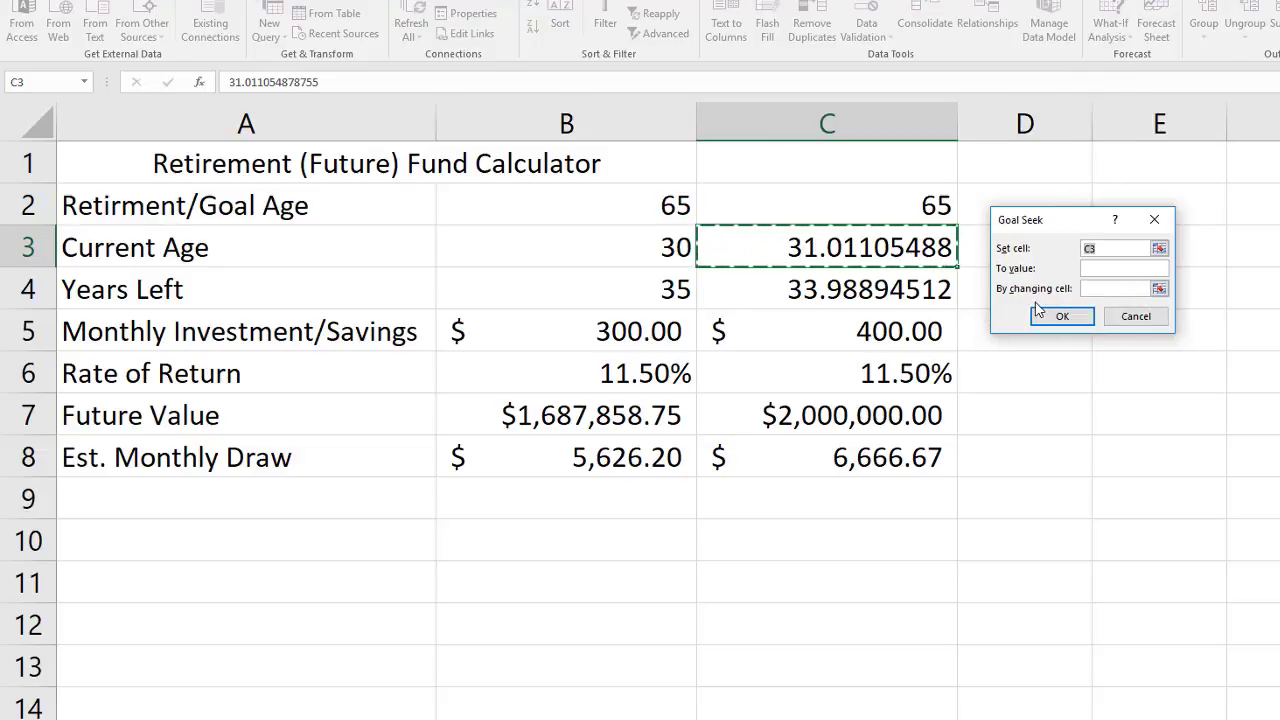